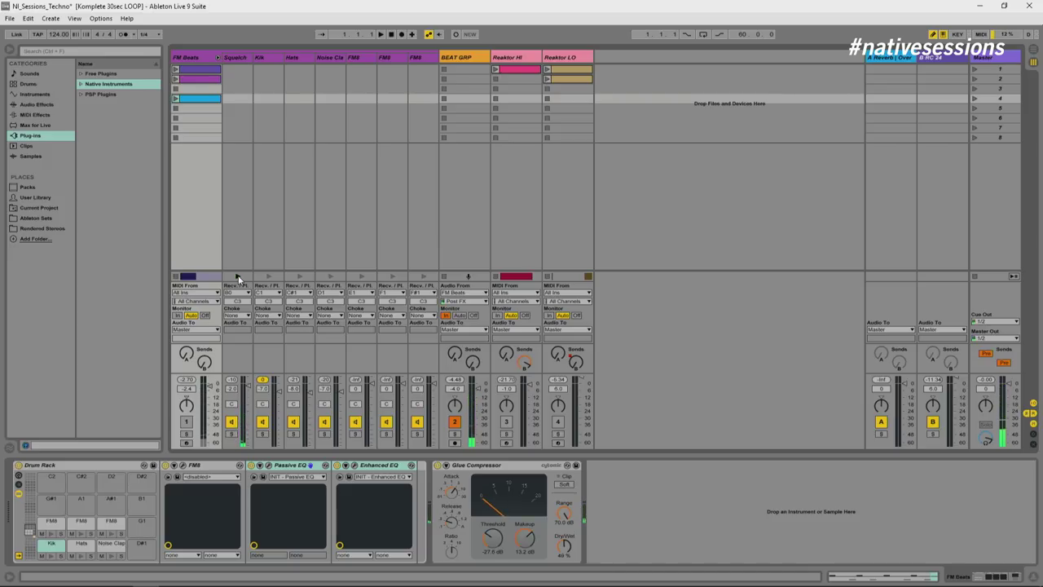
Open the FM8 instrument of the Kik chain and show the settings of operator X.
{"action": "left_click", "coordinate": [270, 58]}
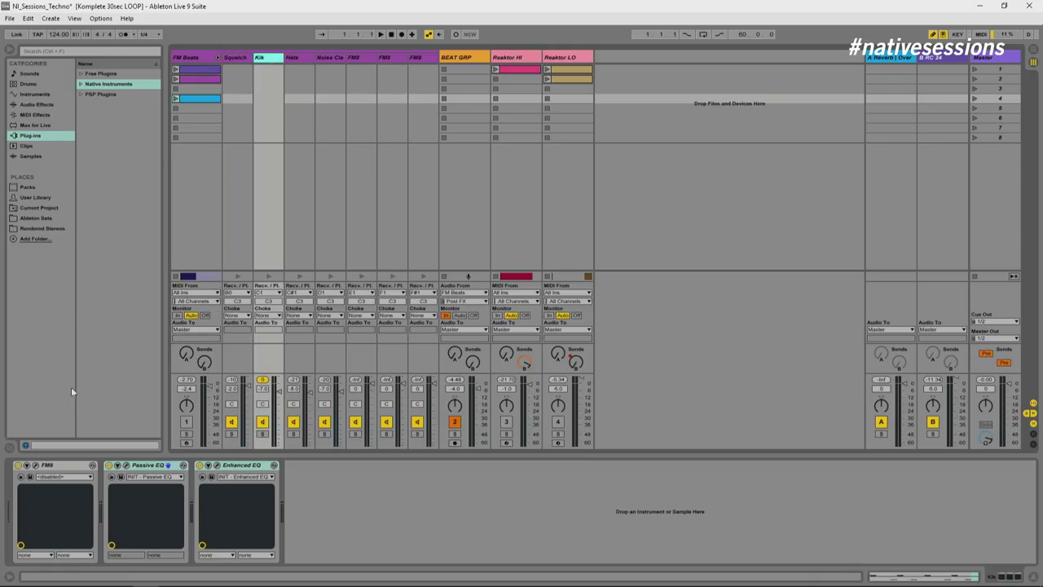
{"action": "left_click", "coordinate": [36, 466]}
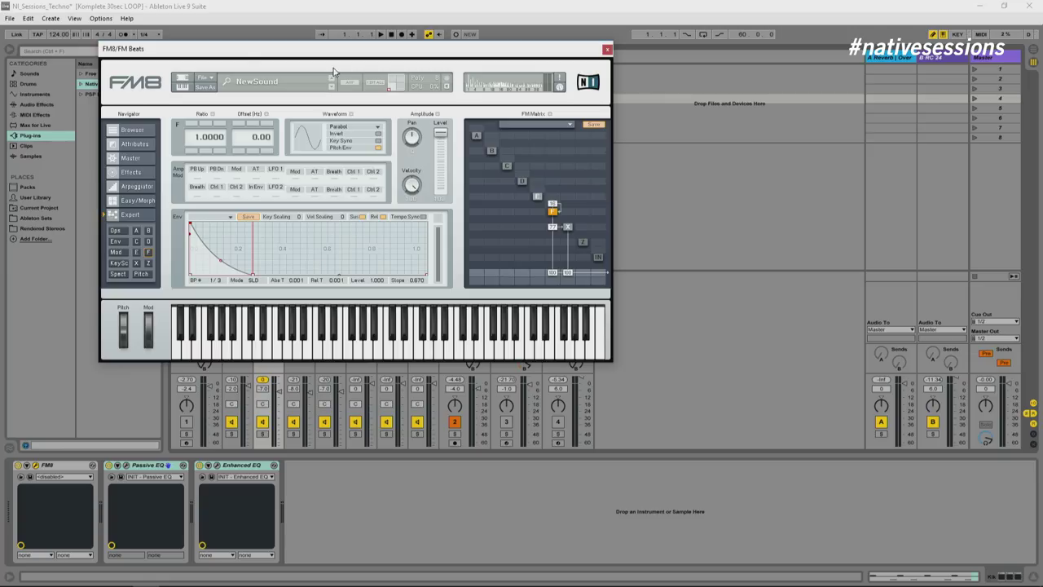
{"action": "left_click_drag", "start_coordinate": [250, 62], "coordinate": [478, 89]}
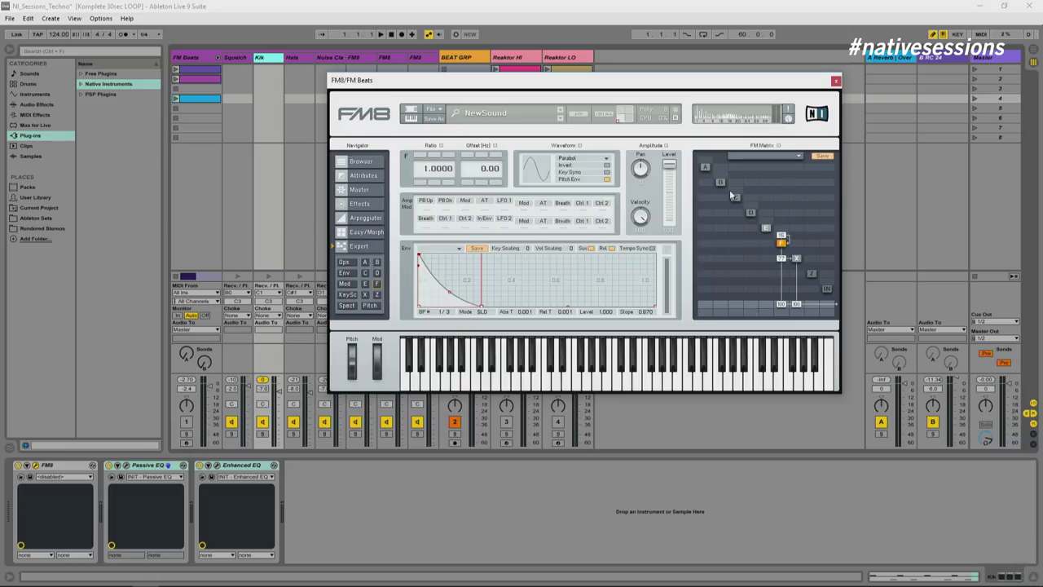
{"action": "left_click", "coordinate": [800, 258]}
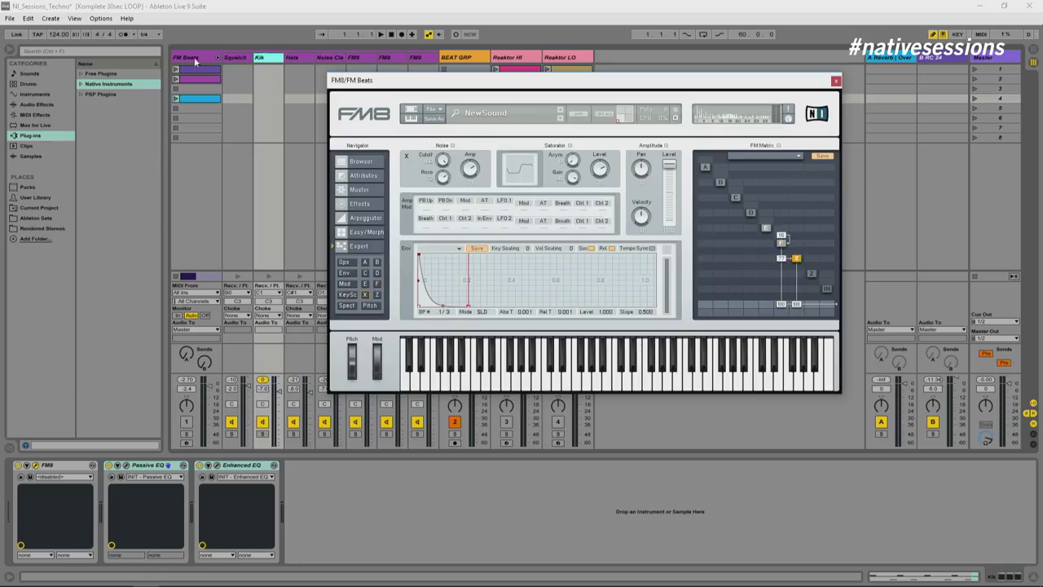
Play the second FM Beats clip with the Kik chain soloed and examine operator F and the pitch envelope.
{"action": "left_click", "coordinate": [176, 80]}
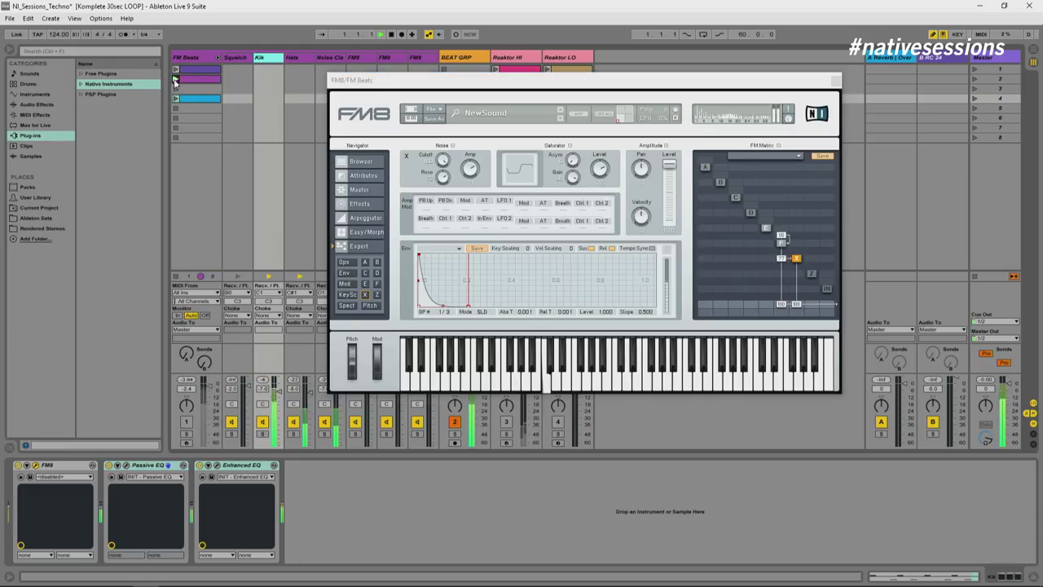
{"action": "left_click", "coordinate": [264, 434]}
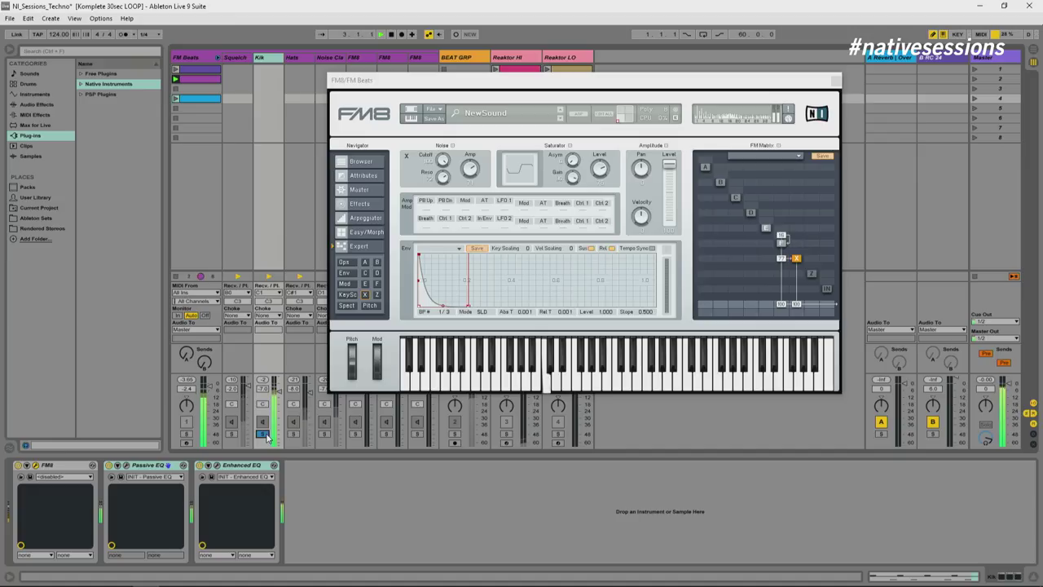
{"action": "left_click", "coordinate": [797, 262]}
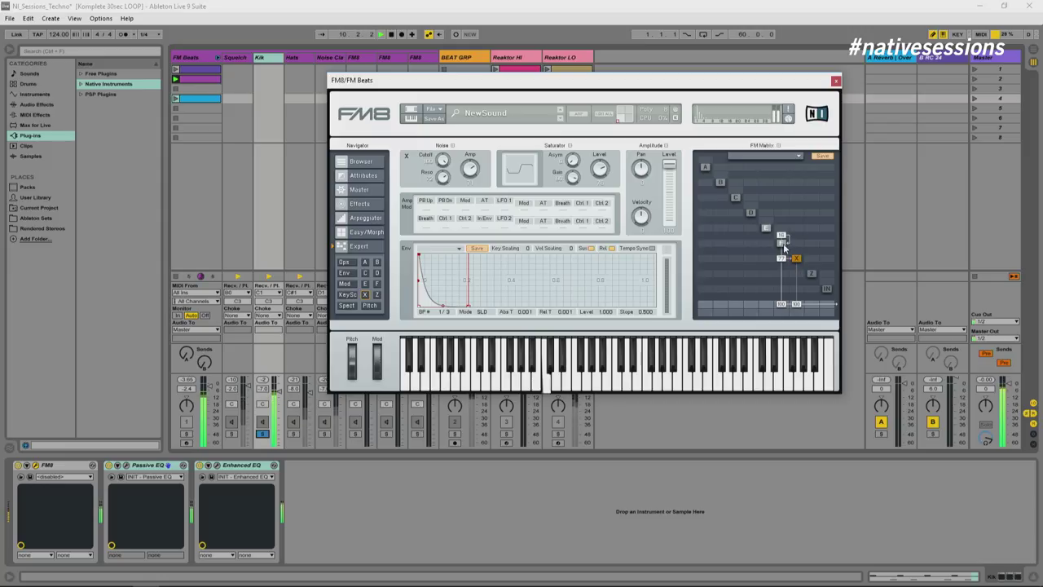
{"action": "left_click", "coordinate": [782, 244]}
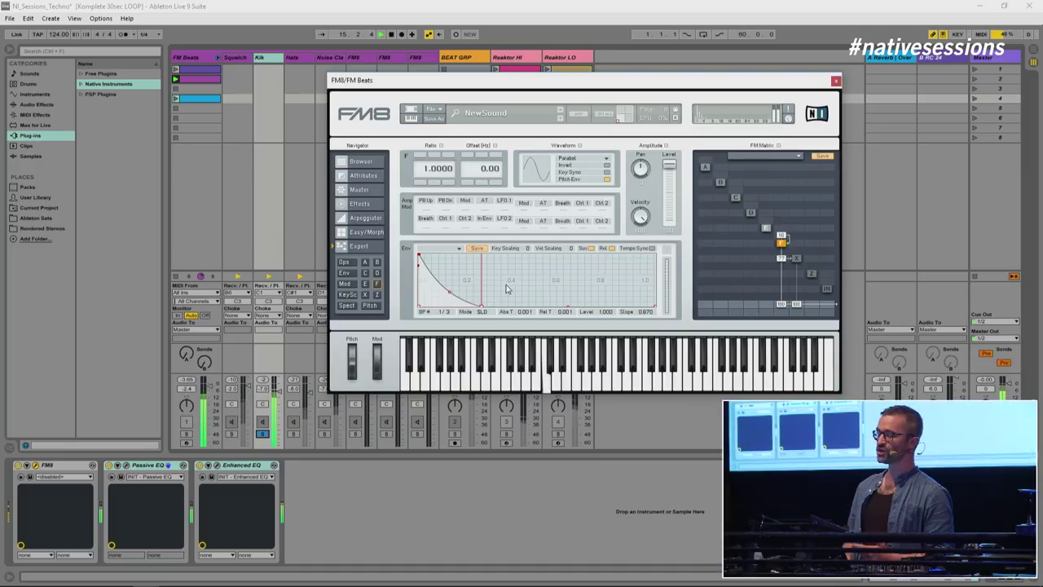
{"action": "left_click", "coordinate": [371, 307]}
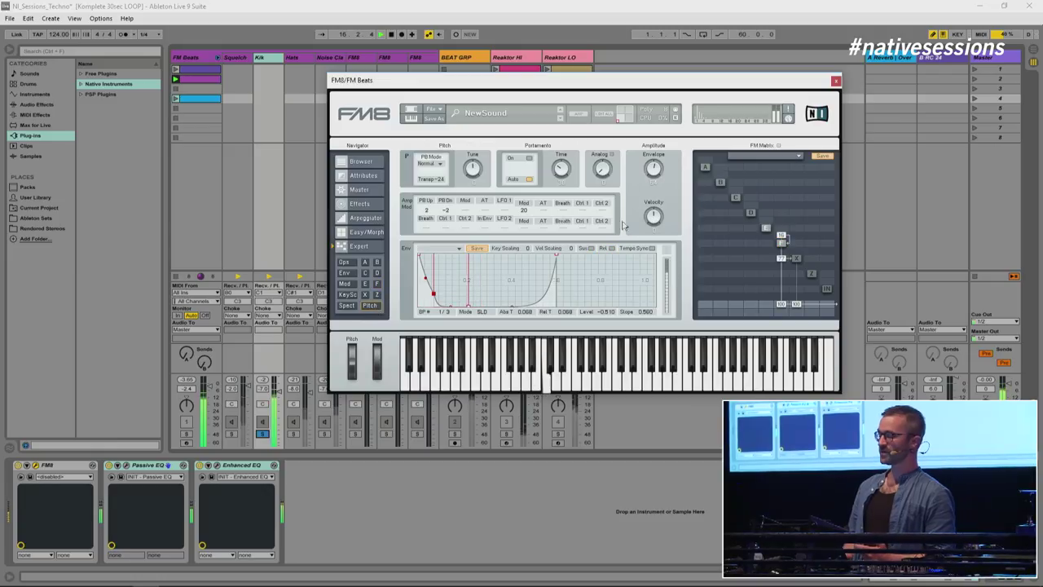
{"action": "left_click", "coordinate": [780, 241]}
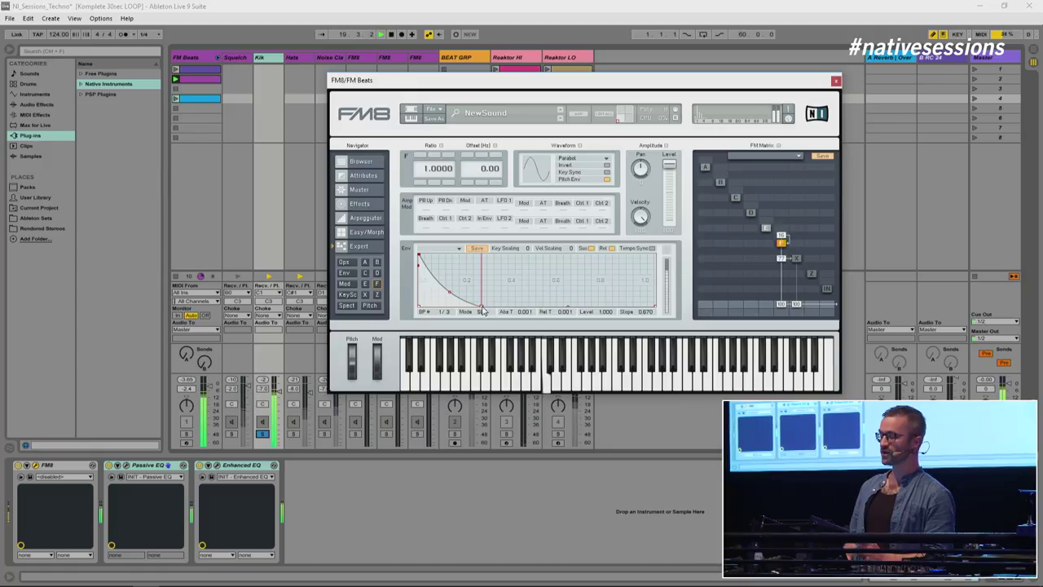
Reshape the kick's pitch envelope by moving its first decay breakpoint to a time of about 0.055 and a level of about -0.408.
{"action": "left_click", "coordinate": [369, 306]}
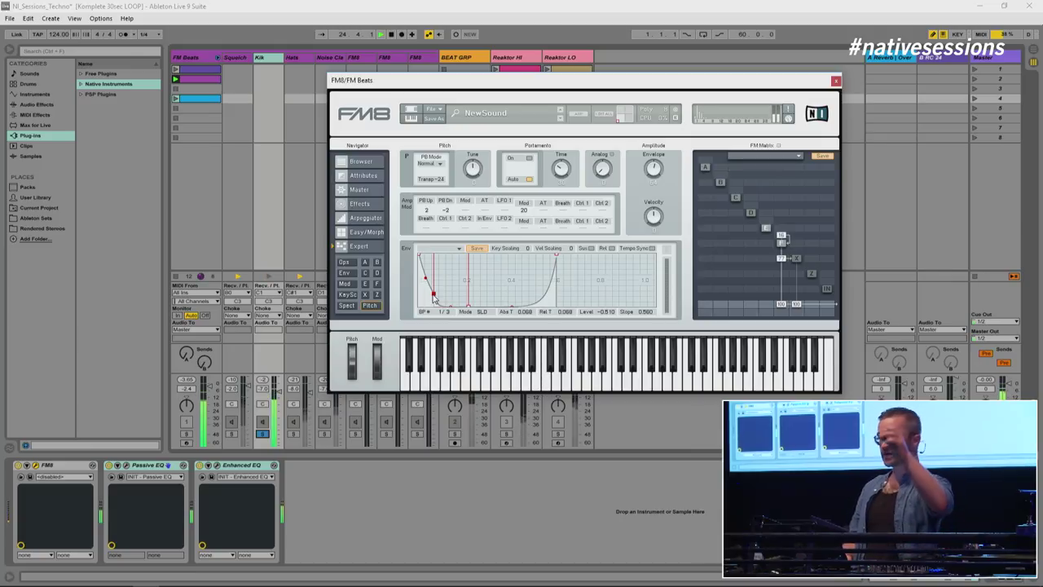
{"action": "left_click_drag", "start_coordinate": [433, 296], "coordinate": [452, 270]}
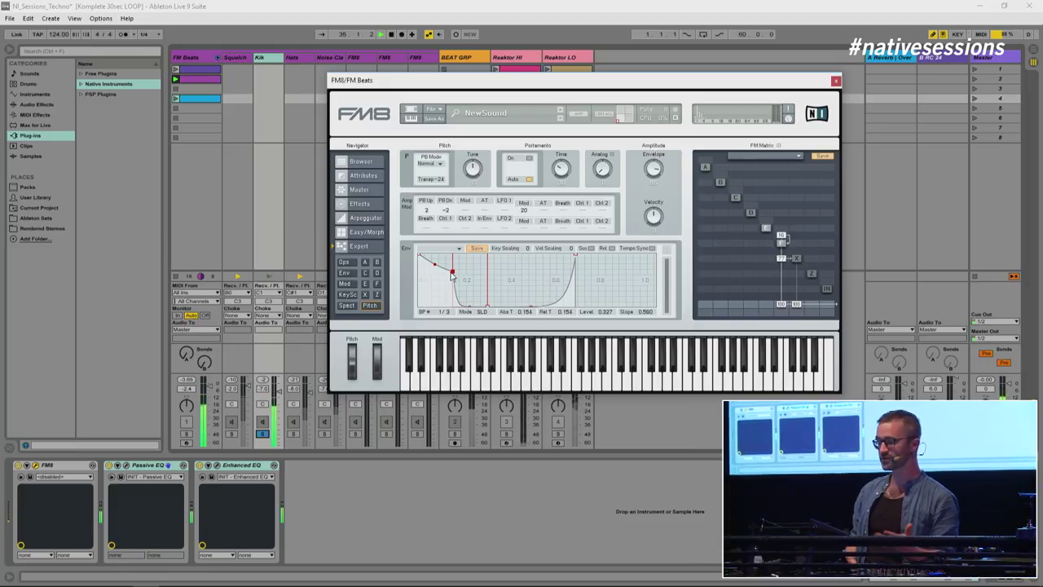
{"action": "left_click_drag", "start_coordinate": [452, 270], "coordinate": [429, 291]}
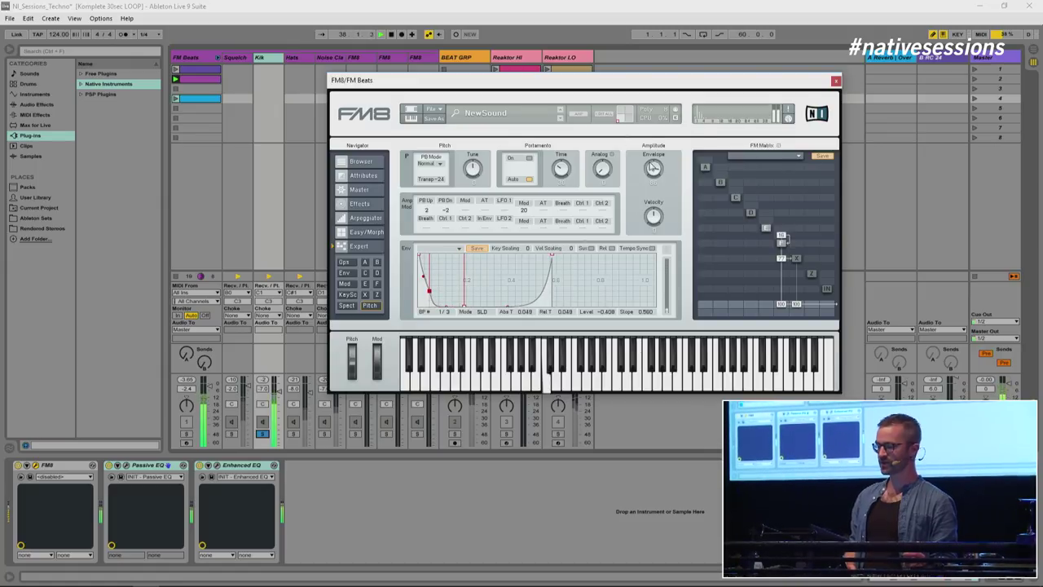
{"action": "scroll", "coordinate": [429, 273], "scroll_direction": "up", "scroll_amount": 2}
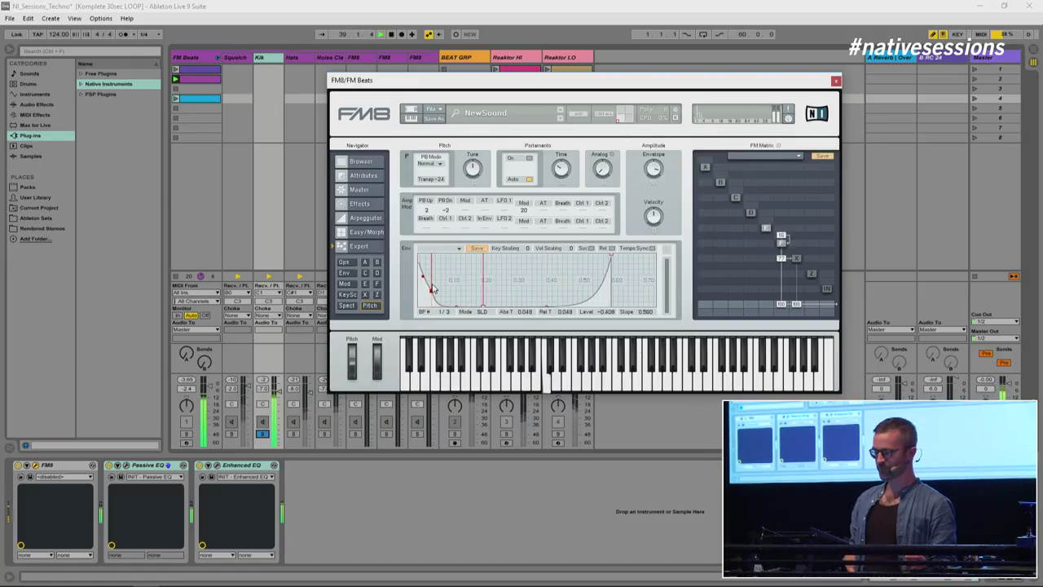
{"action": "mouse_move", "coordinate": [432, 291]}
{"action": "left_mouse_down"}
{"action": "mouse_move", "coordinate": [435, 283]}
{"action": "mouse_move", "coordinate": [435, 292]}
{"action": "left_mouse_up"}
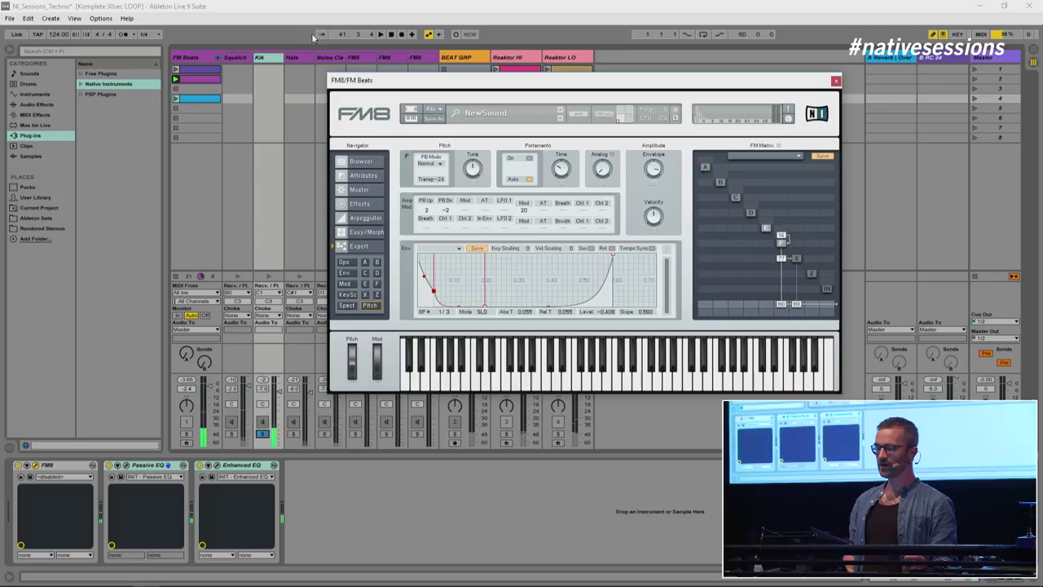
Close the kick's FM8 window and solo the unnamed FM8 chain that receives E1.
{"action": "left_click", "coordinate": [354, 57]}
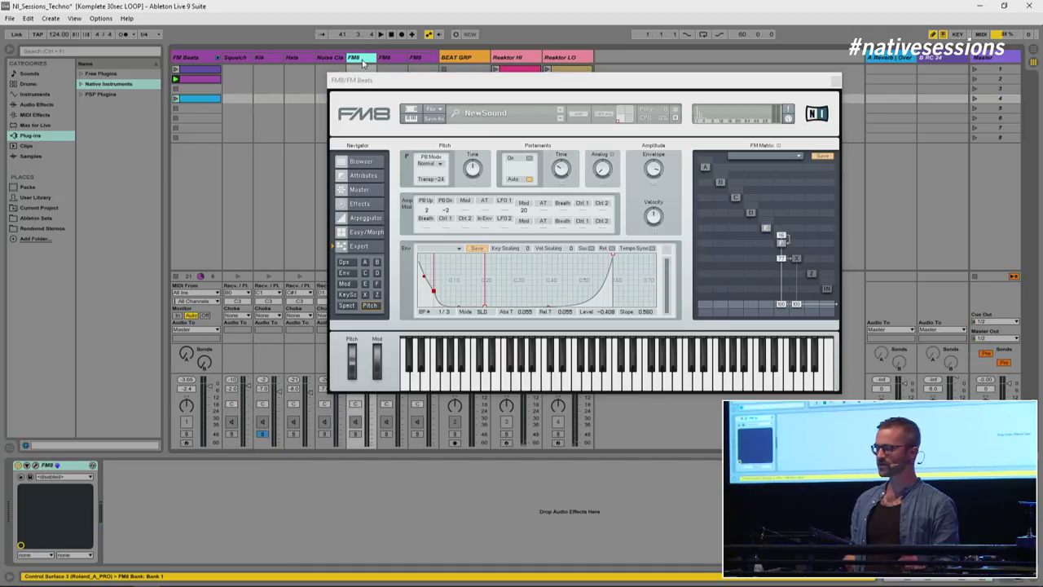
{"action": "left_click", "coordinate": [835, 80]}
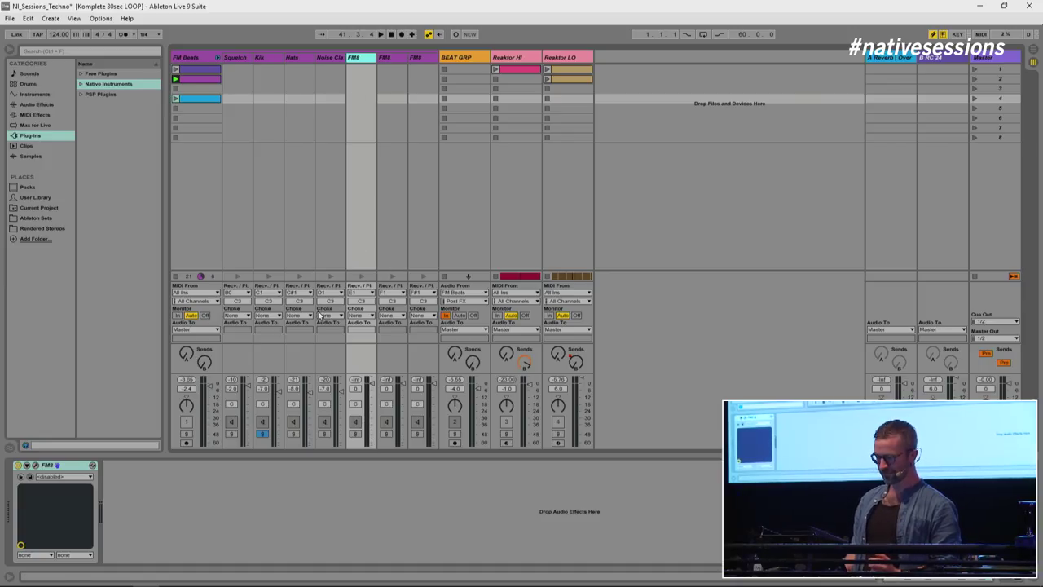
{"action": "left_click", "coordinate": [356, 434]}
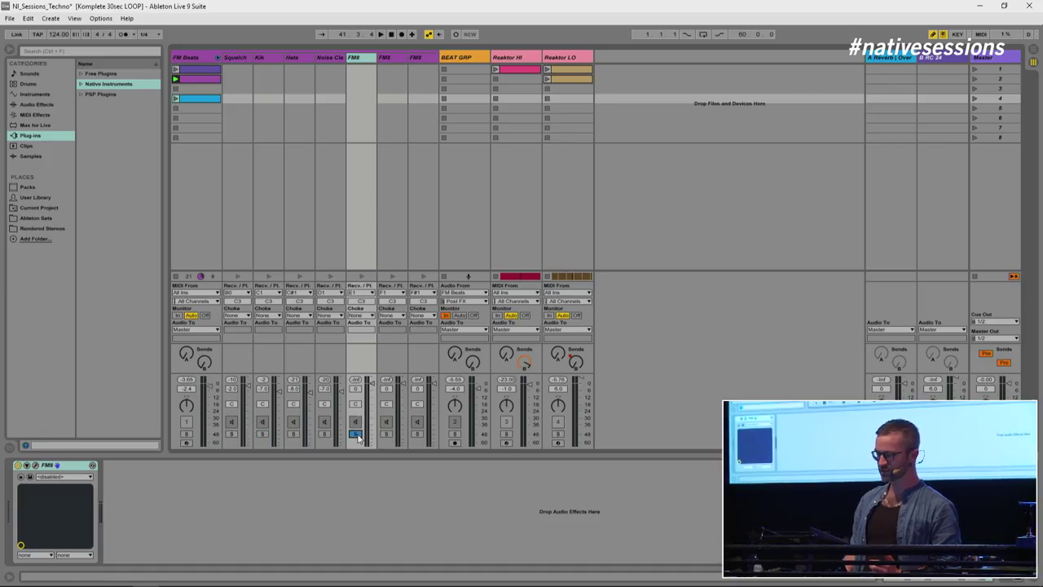
{"action": "left_click", "coordinate": [365, 59]}
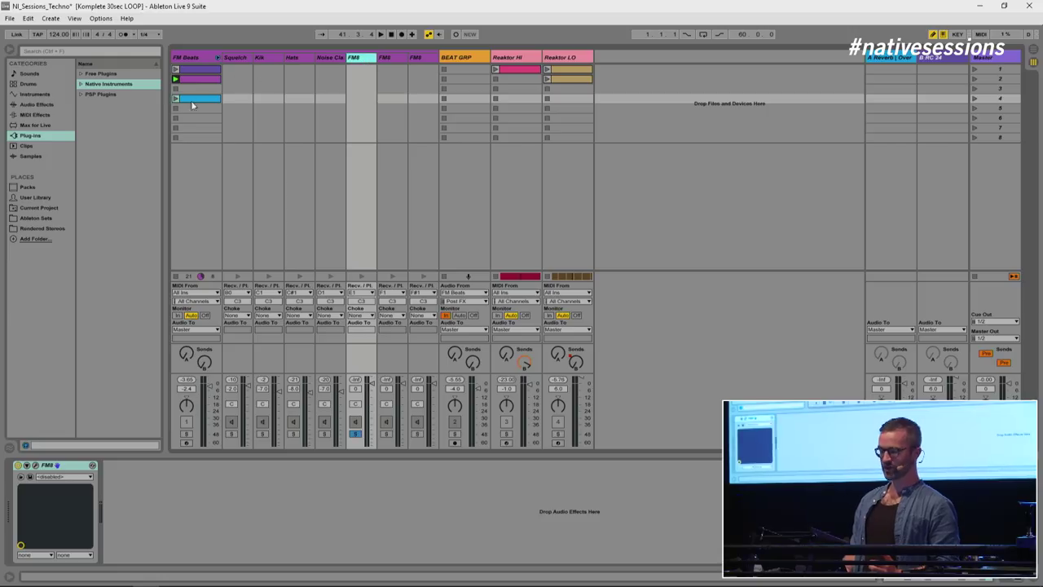
Launch the FM Beats clip in the fourth slot, stop playback and delete all the clip's notes.
{"action": "left_click", "coordinate": [176, 99]}
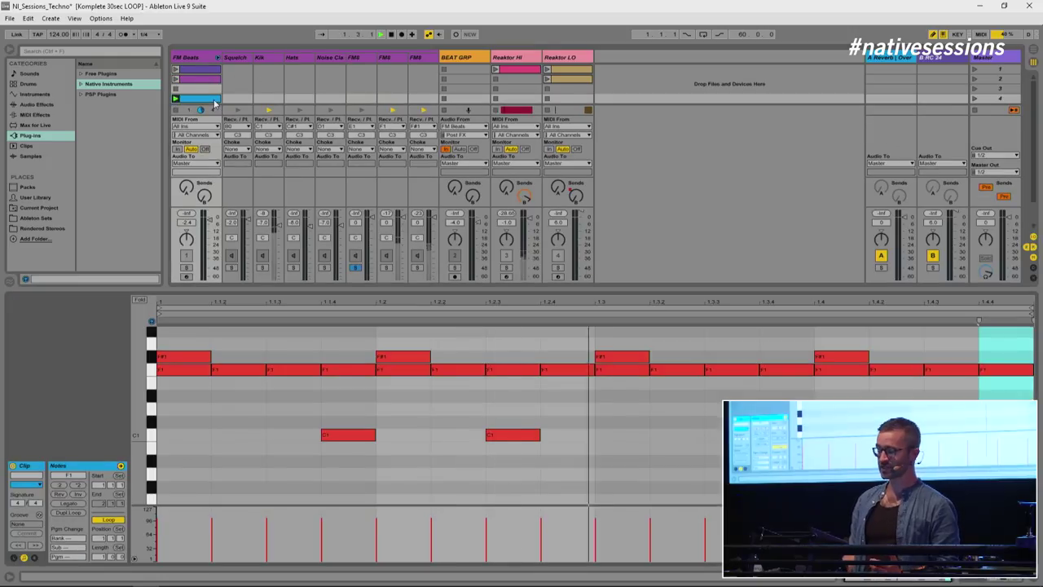
{"action": "left_click", "coordinate": [201, 348]}
{"action": "key", "text": "space"}
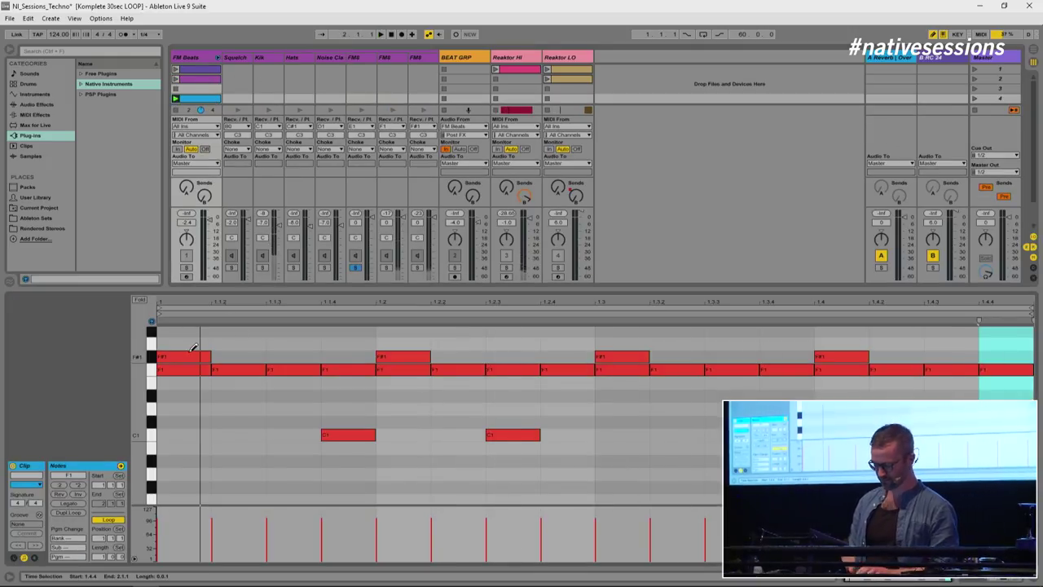
{"action": "key", "text": "ctrl+a"}
{"action": "key", "text": "Delete"}
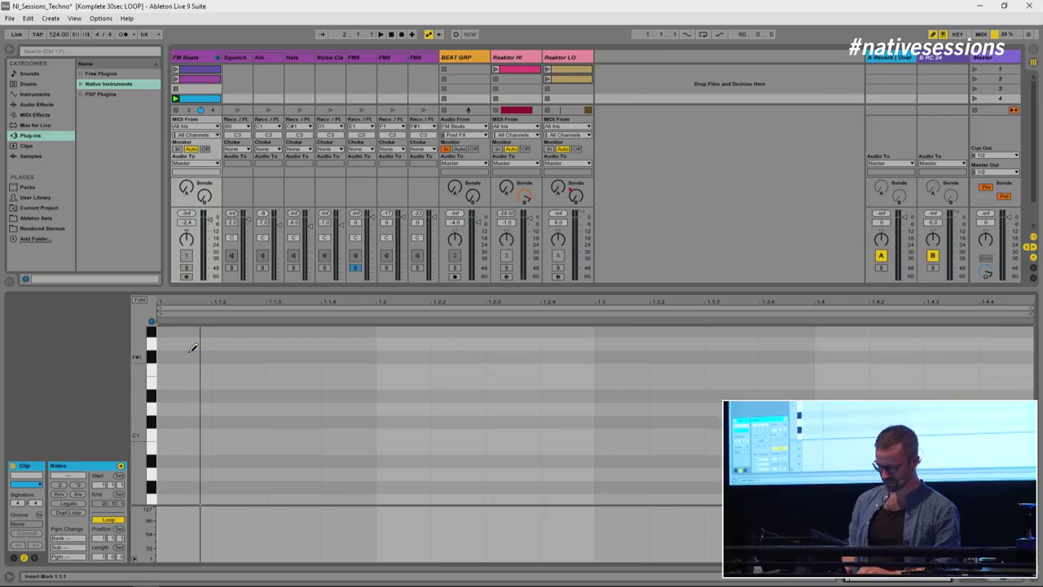
Draw a one-beat E1 note at the clip's start, duplicate it three times to fill the bar, and play the pattern.
{"action": "left_click", "coordinate": [152, 387]}
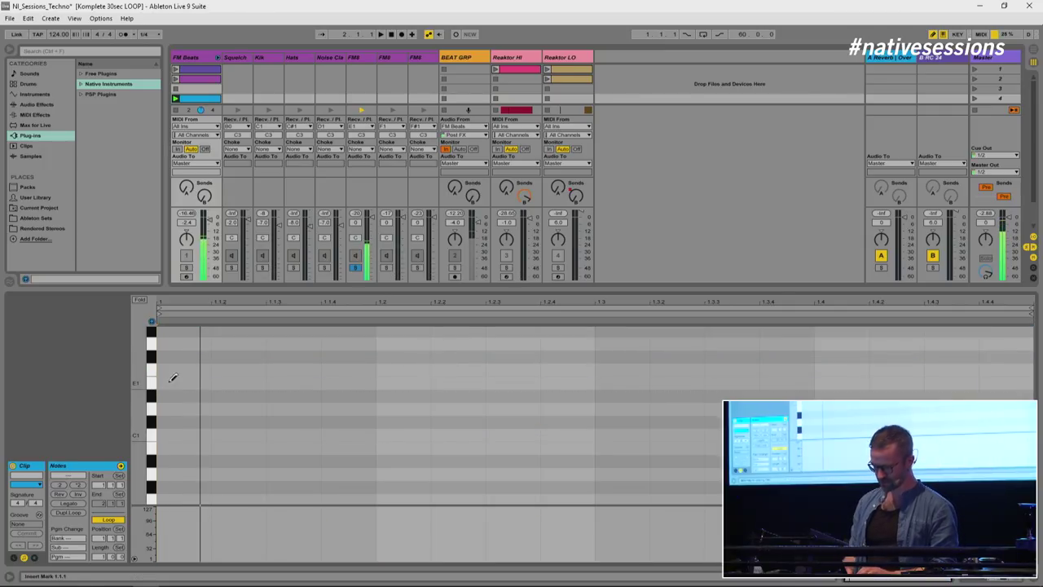
{"action": "left_click", "coordinate": [169, 379]}
{"action": "left_click_drag", "start_coordinate": [217, 380], "coordinate": [398, 376]}
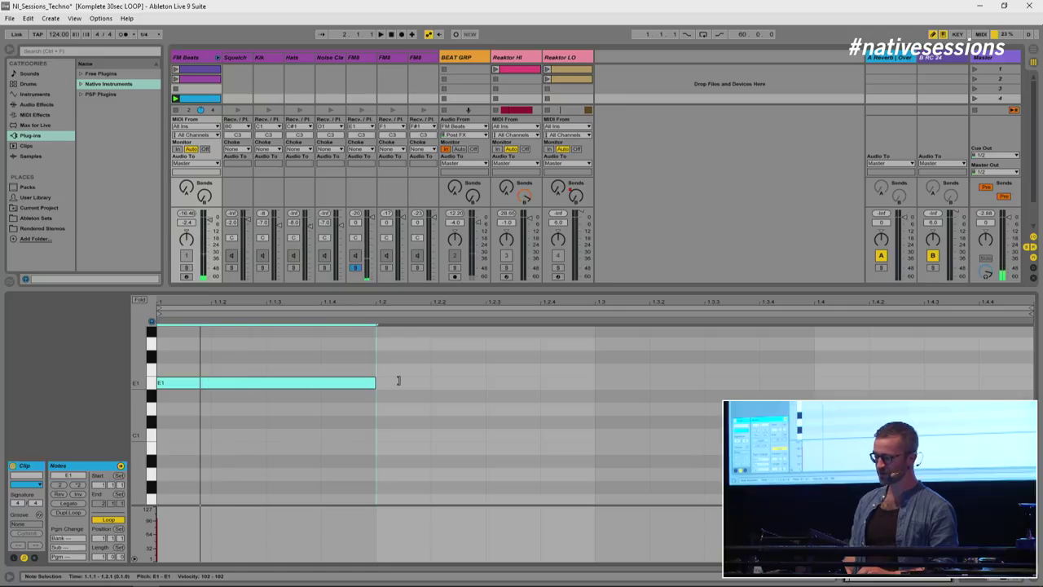
{"action": "key", "text": "ctrl+d"}
{"action": "key", "text": "ctrl+d"}
{"action": "key", "text": "ctrl+d"}
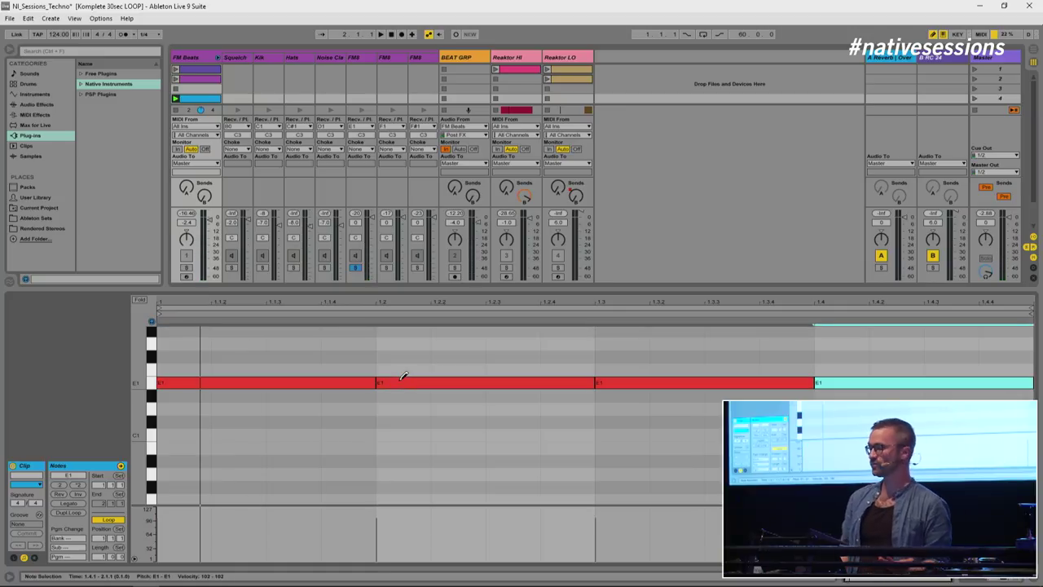
{"action": "key", "text": "space"}
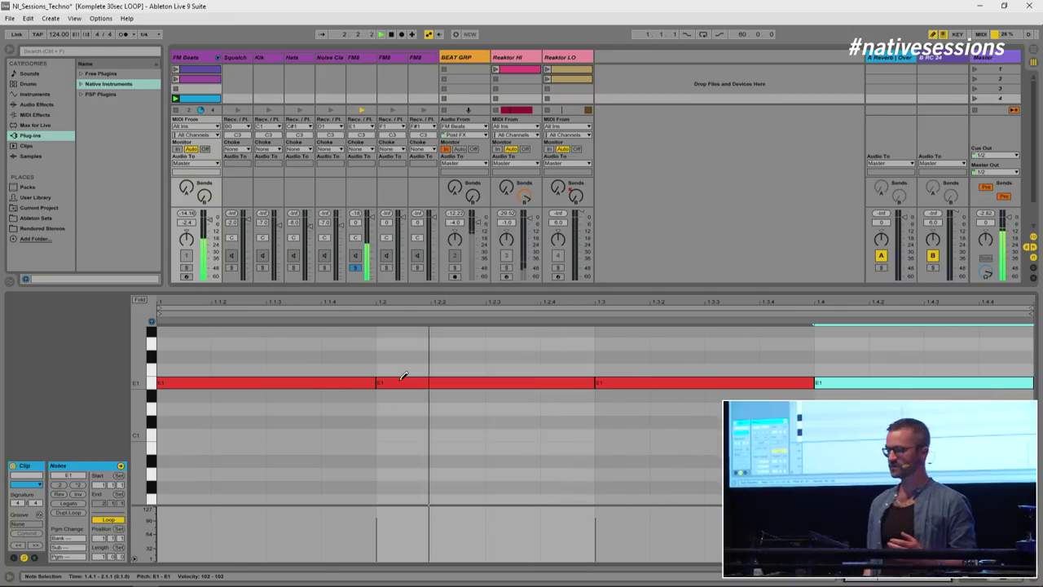
Open the FM8 instrument of the soloed E1 chain and raise operator F's output level to maximum.
{"action": "left_click", "coordinate": [355, 58]}
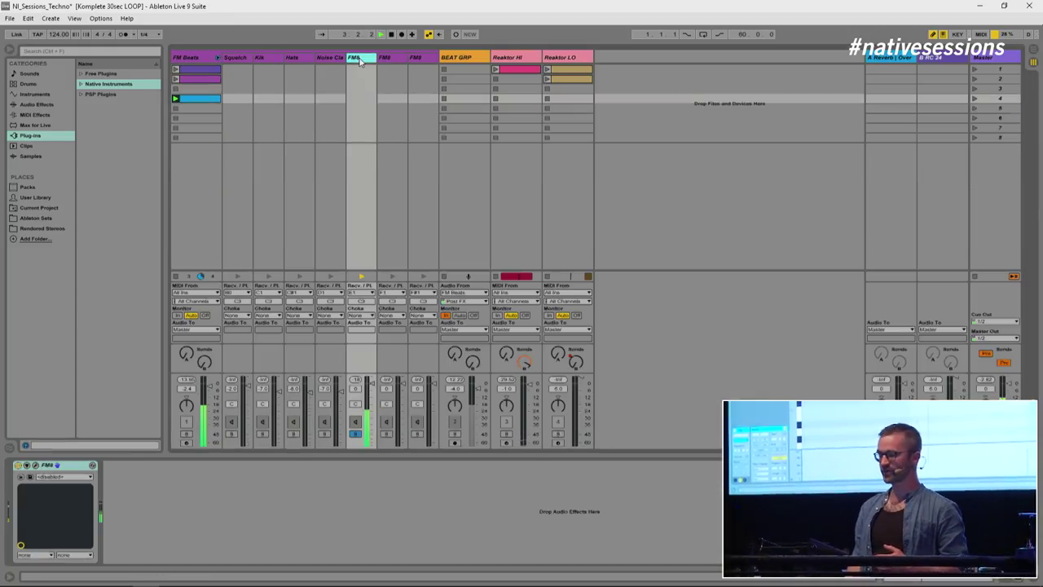
{"action": "left_click", "coordinate": [35, 465]}
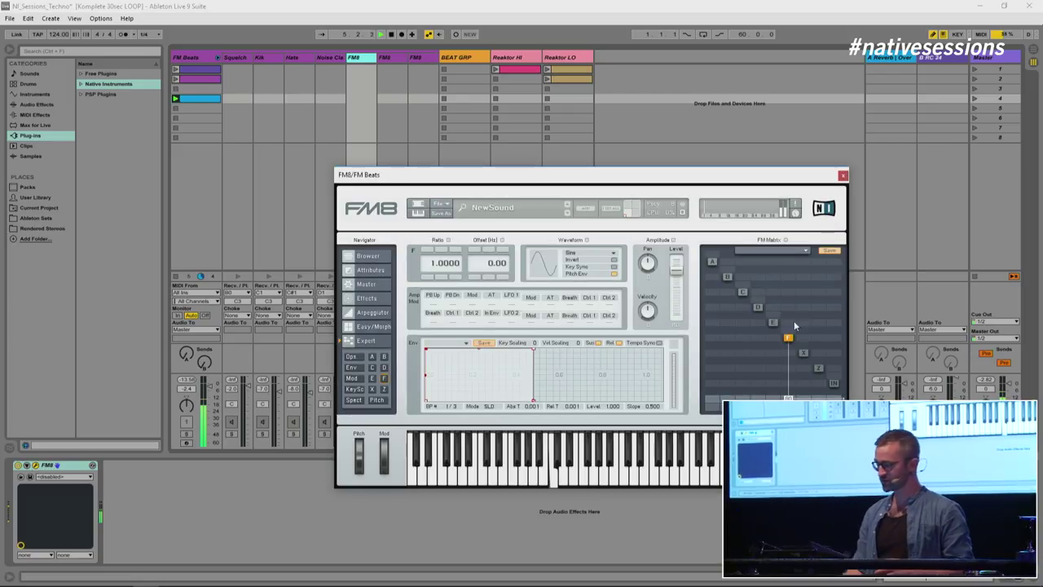
{"action": "left_click_drag", "start_coordinate": [789, 339], "coordinate": [834, 293]}
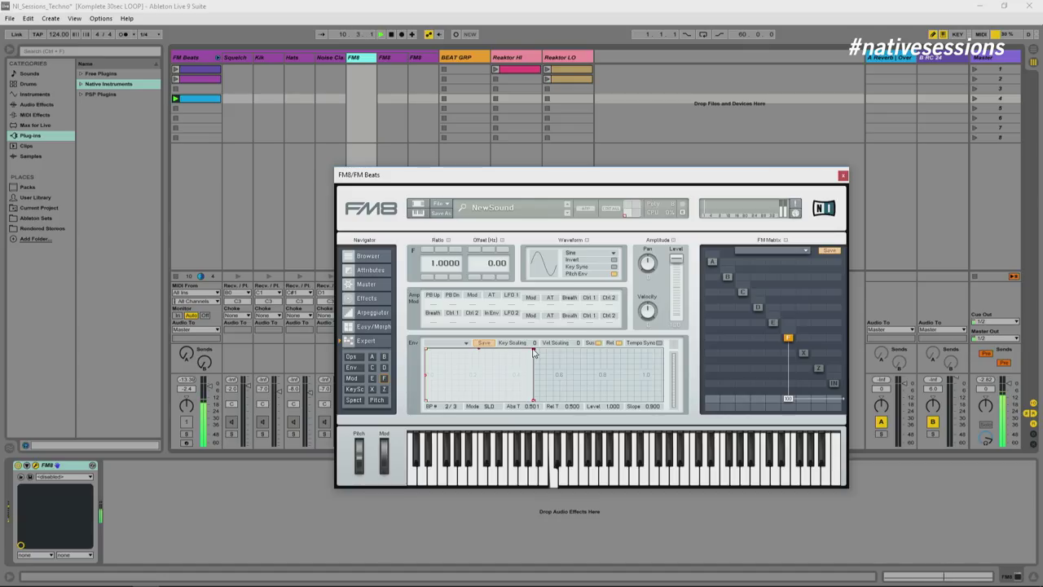
Shape operator F's envelope into a short curved decay to zero level, with its last breakpoint at about 0.359.
{"action": "left_click_drag", "start_coordinate": [533, 404], "coordinate": [556, 401]}
{"action": "left_click_drag", "start_coordinate": [534, 351], "coordinate": [488, 406]}
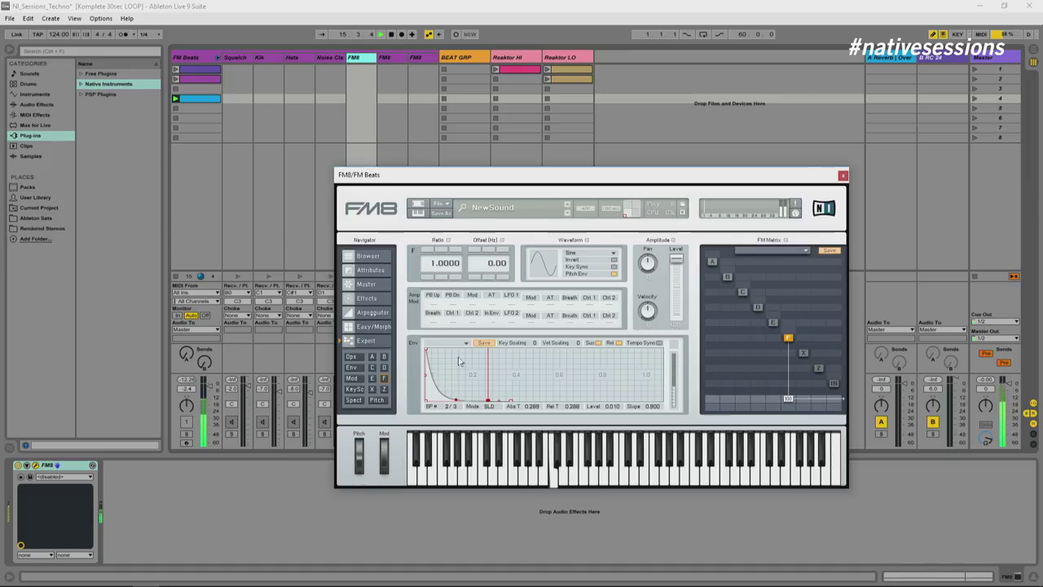
{"action": "left_click_drag", "start_coordinate": [454, 401], "coordinate": [484, 405]}
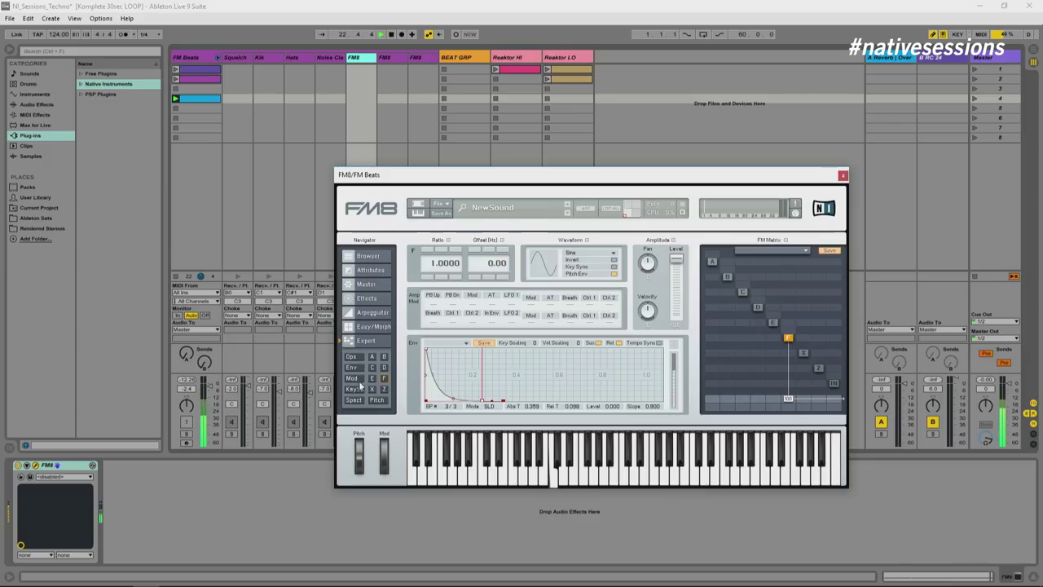
Apply the P Falling preset to the pitch envelope of the E1 chain's FM8.
{"action": "left_click", "coordinate": [377, 400]}
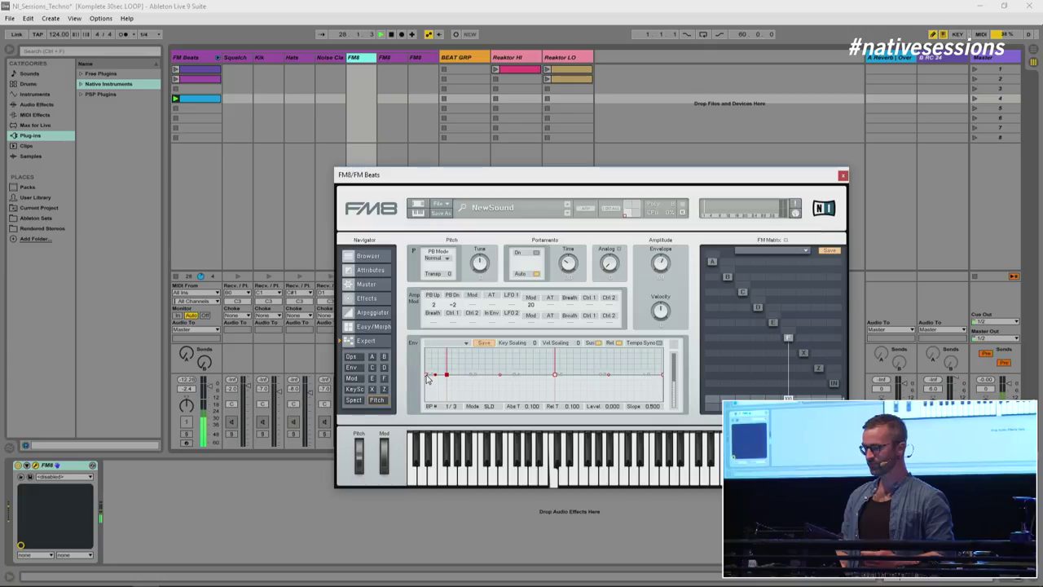
{"action": "left_click", "coordinate": [469, 344]}
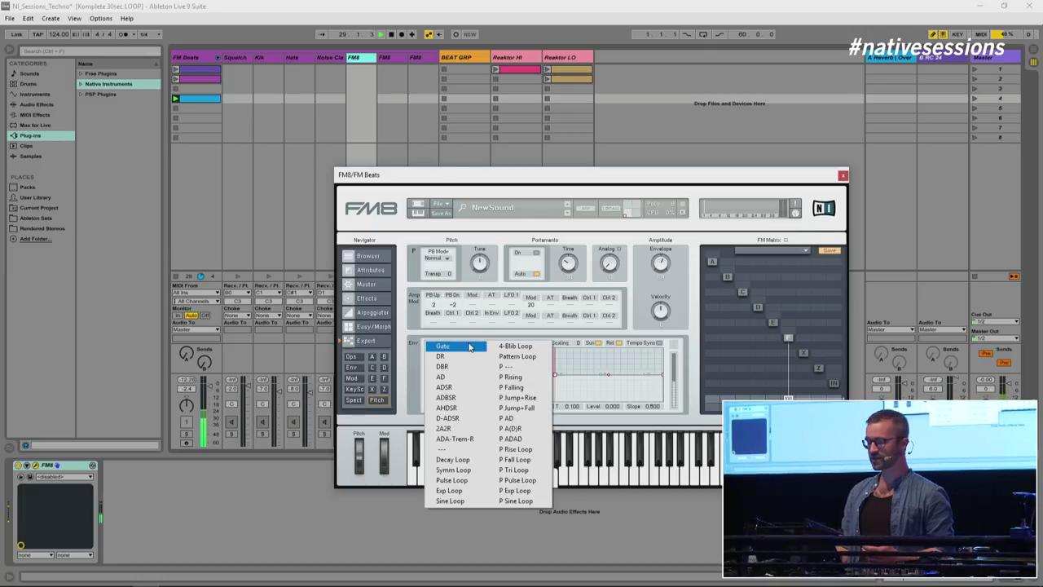
{"action": "left_click", "coordinate": [469, 345]}
{"action": "left_click", "coordinate": [460, 346]}
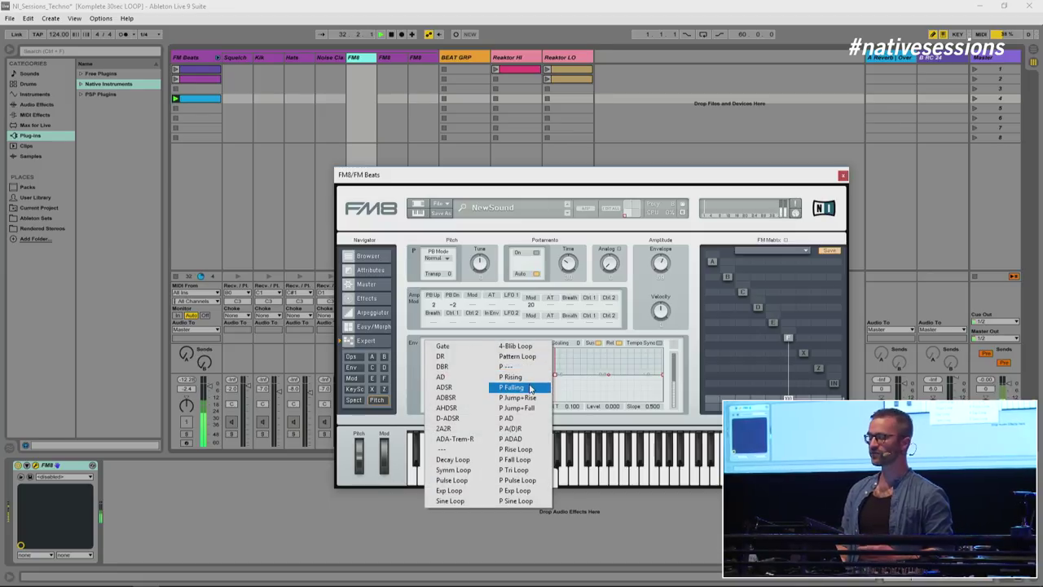
{"action": "left_click", "coordinate": [530, 387]}
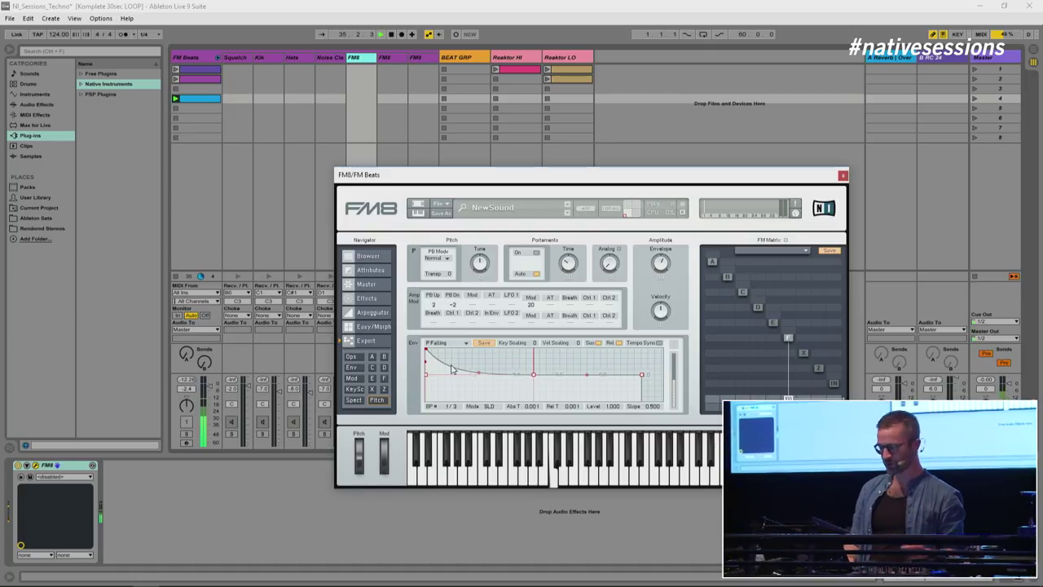
Reshape the pitch envelope into a curved fall, with the second breakpoint at about 0.173 and level -0.735, and the last at about 0.344.
{"action": "left_click_drag", "start_coordinate": [533, 375], "coordinate": [510, 401]}
{"action": "left_click_drag", "start_coordinate": [618, 377], "coordinate": [579, 401]}
{"action": "mouse_move", "coordinate": [468, 399]}
{"action": "left_mouse_down"}
{"action": "mouse_move", "coordinate": [512, 401]}
{"action": "mouse_move", "coordinate": [480, 400]}
{"action": "left_mouse_up"}
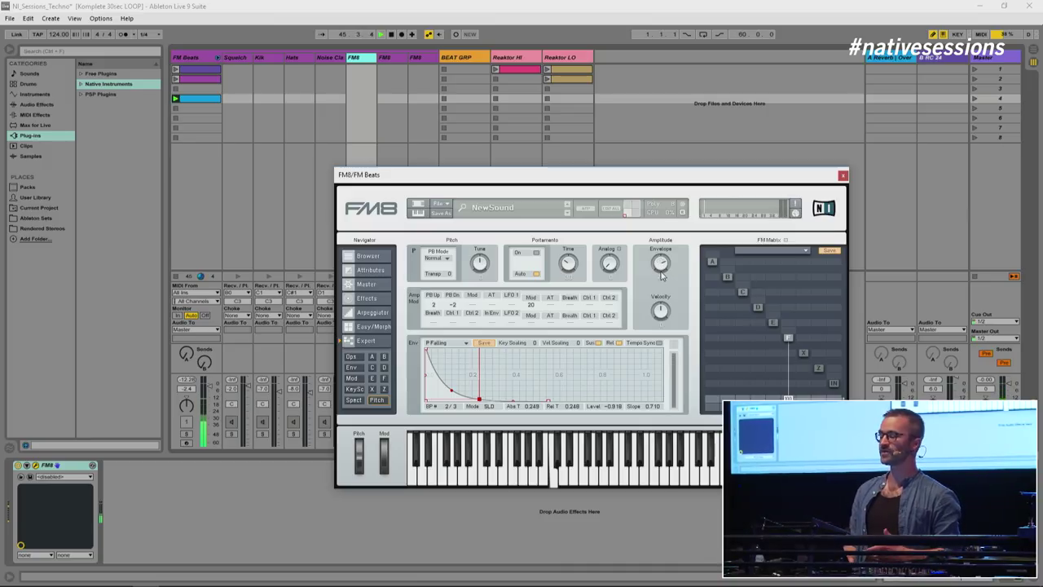
{"action": "left_click", "coordinate": [426, 353]}
{"action": "left_click_drag", "start_coordinate": [426, 356], "coordinate": [463, 395]}
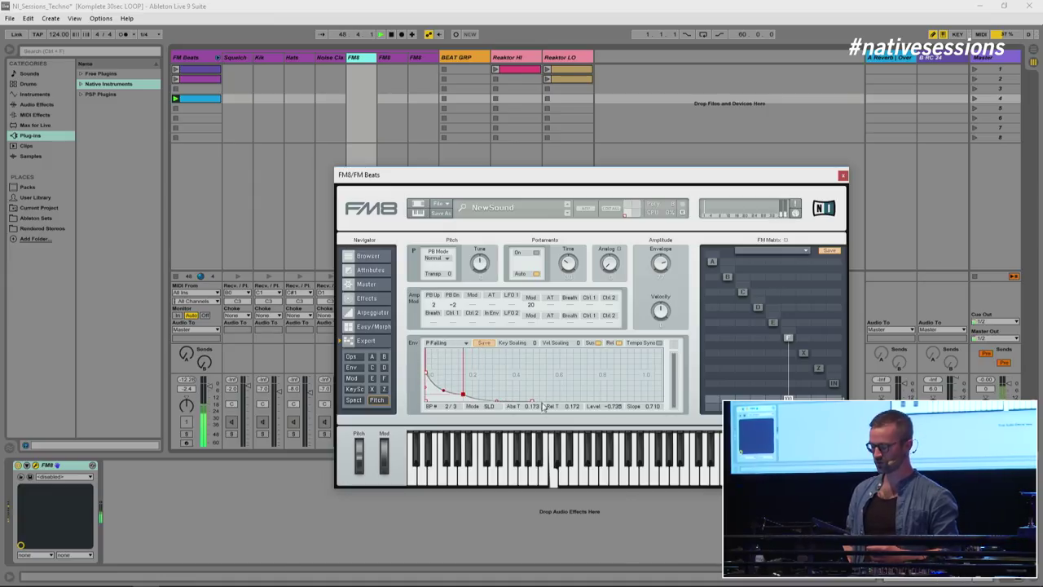
{"action": "left_click_drag", "start_coordinate": [532, 401], "coordinate": [499, 400]}
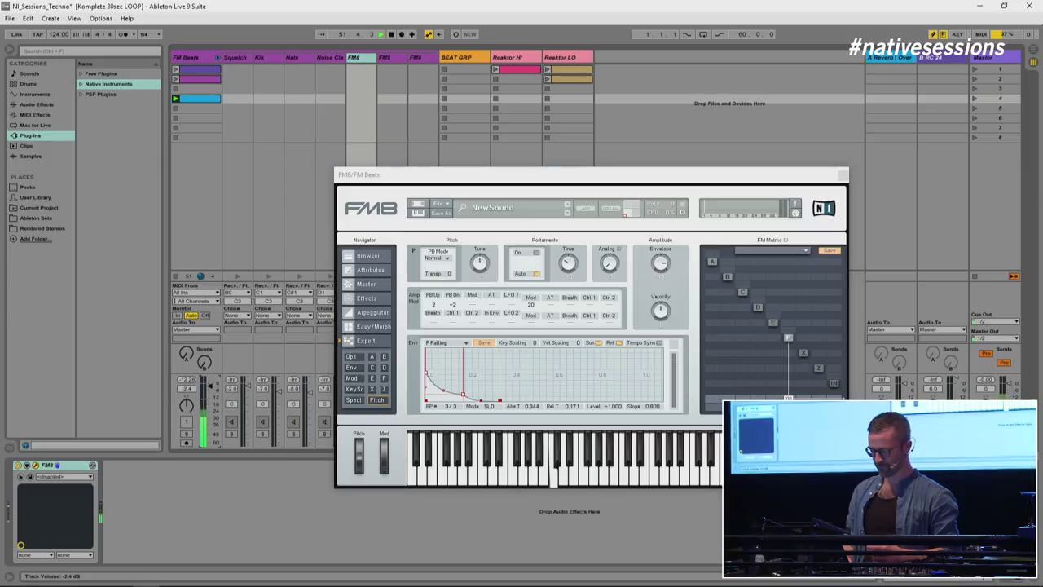
Increase the pitch envelope amount and shorten the pitch drop, with the first breakpoint at level 0.531 and the second at about 0.058.
{"action": "left_click", "coordinate": [660, 268]}
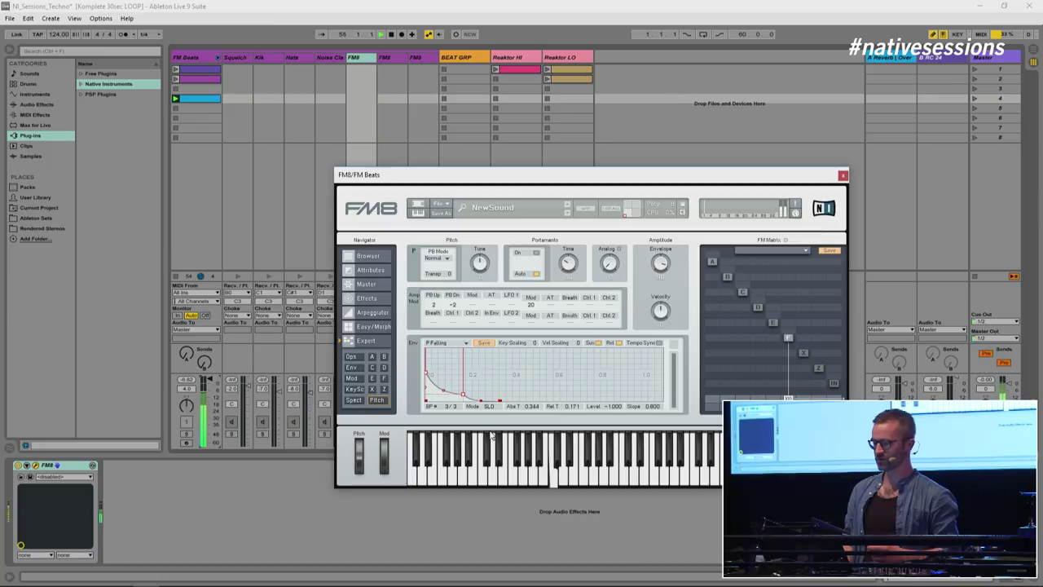
{"action": "left_click_drag", "start_coordinate": [462, 394], "coordinate": [444, 392]}
{"action": "mouse_move", "coordinate": [425, 351]}
{"action": "left_mouse_down"}
{"action": "mouse_move", "coordinate": [427, 365]}
{"action": "mouse_move", "coordinate": [424, 352]}
{"action": "left_mouse_up"}
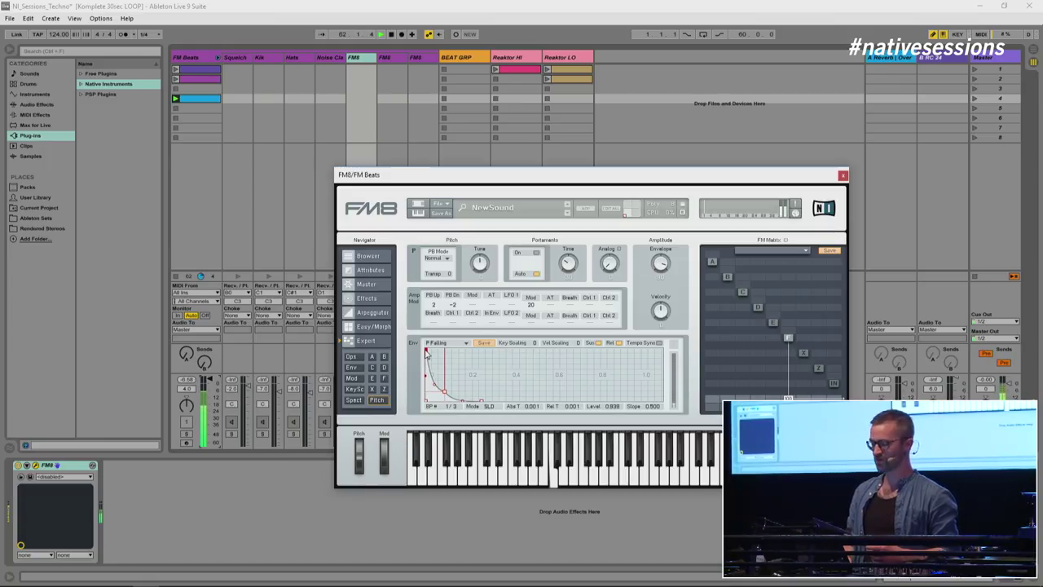
{"action": "mouse_move", "coordinate": [447, 397]}
{"action": "left_mouse_down"}
{"action": "mouse_move", "coordinate": [444, 361]}
{"action": "mouse_move", "coordinate": [437, 400]}
{"action": "left_mouse_up"}
{"action": "left_click_drag", "start_coordinate": [426, 354], "coordinate": [426, 364]}
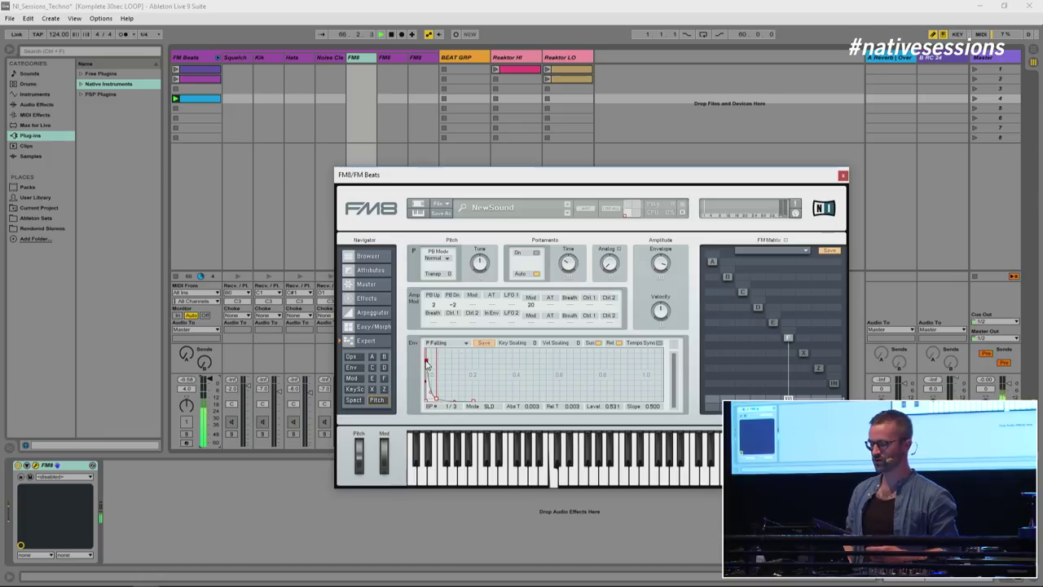
{"action": "left_click_drag", "start_coordinate": [436, 399], "coordinate": [439, 397]}
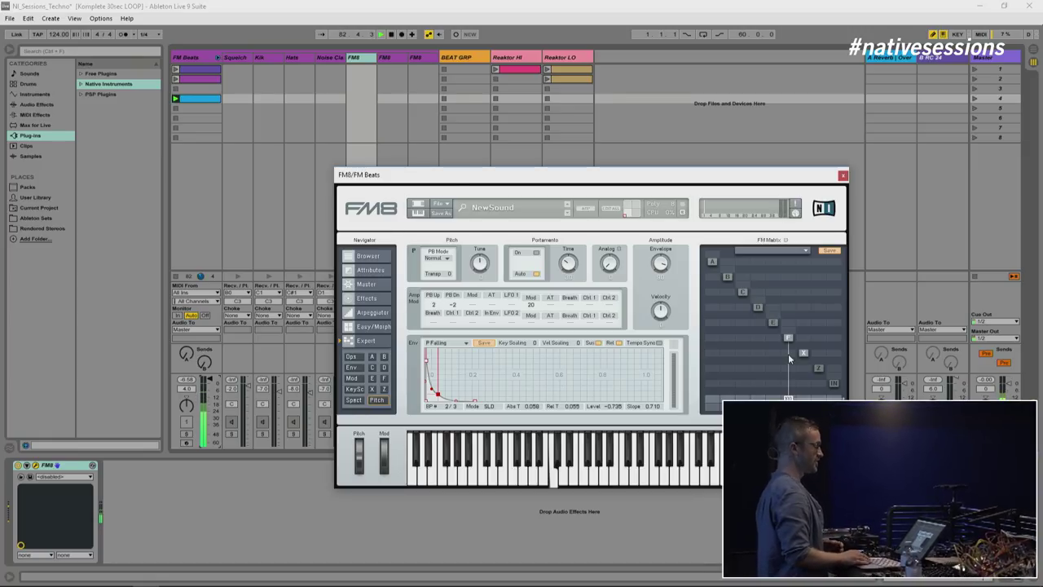
Raise operator X's output level to maximum, modulate X with operator F, and open operator X's settings.
{"action": "left_click_drag", "start_coordinate": [803, 351], "coordinate": [803, 352]}
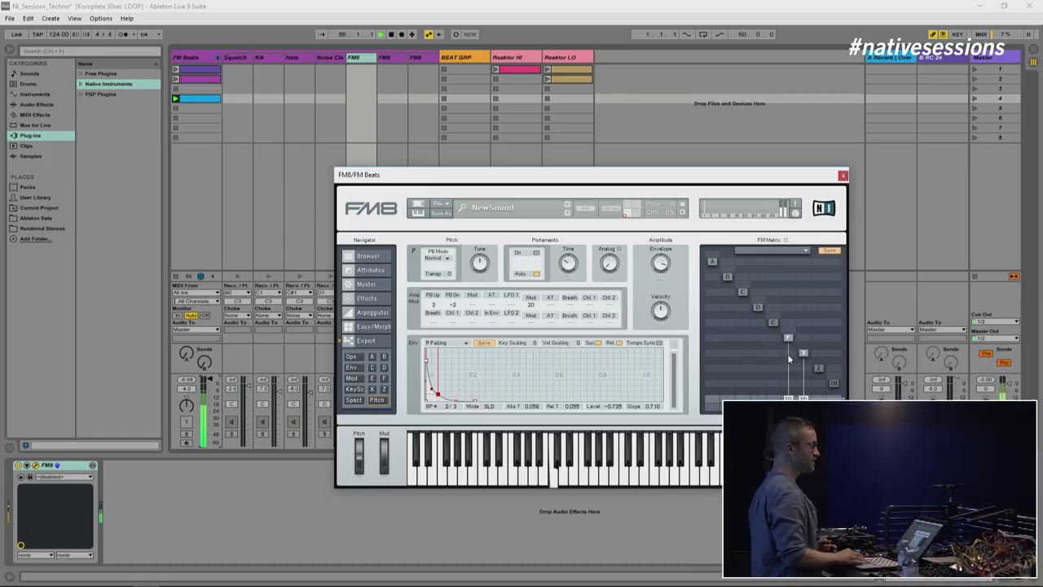
{"action": "left_click_drag", "start_coordinate": [787, 354], "coordinate": [784, 305]}
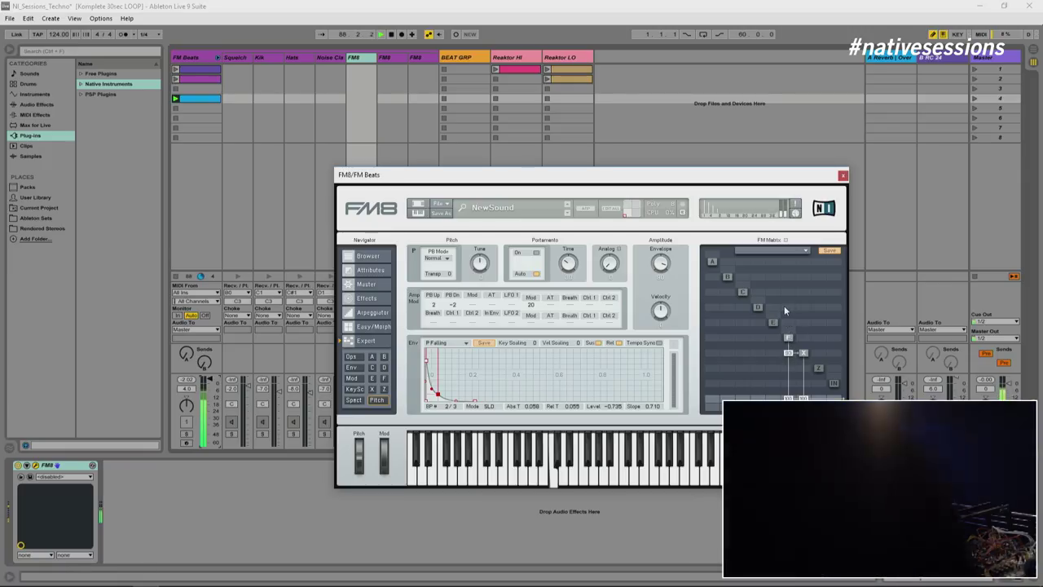
{"action": "left_click", "coordinate": [802, 354]}
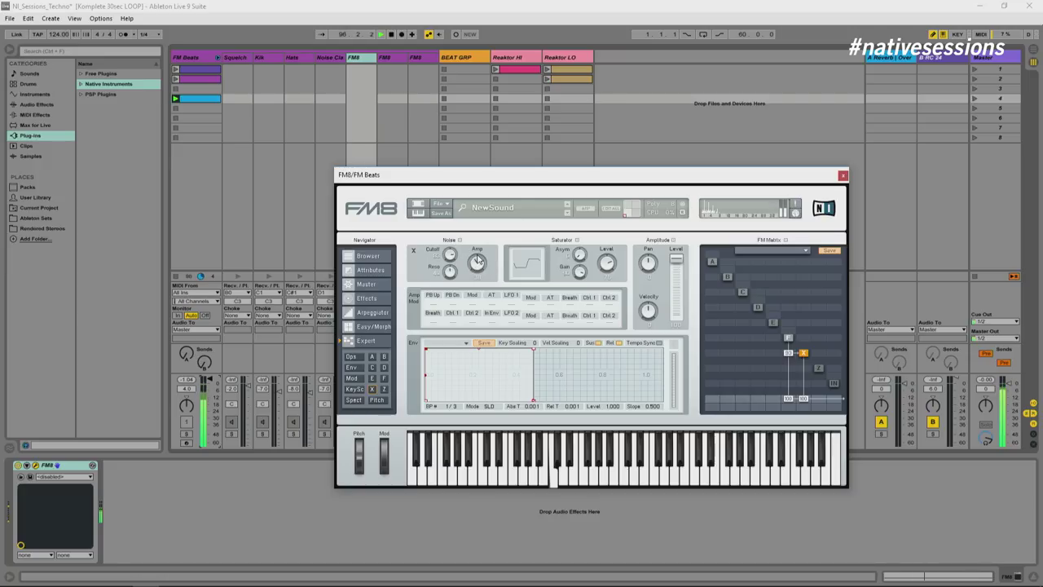
Shape operator X's envelope into a peak at about 0.025 with a curved decay to zero level at about 0.244.
{"action": "left_click", "coordinate": [534, 352]}
{"action": "left_click_drag", "start_coordinate": [534, 352], "coordinate": [495, 407]}
{"action": "left_click_drag", "start_coordinate": [425, 351], "coordinate": [436, 349]}
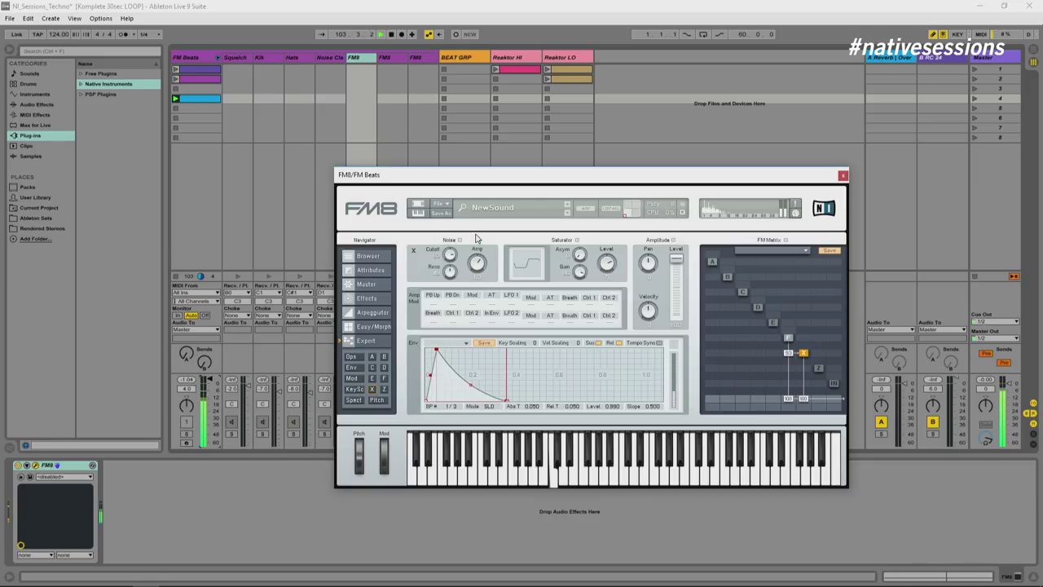
{"action": "left_click_drag", "start_coordinate": [435, 348], "coordinate": [430, 348]}
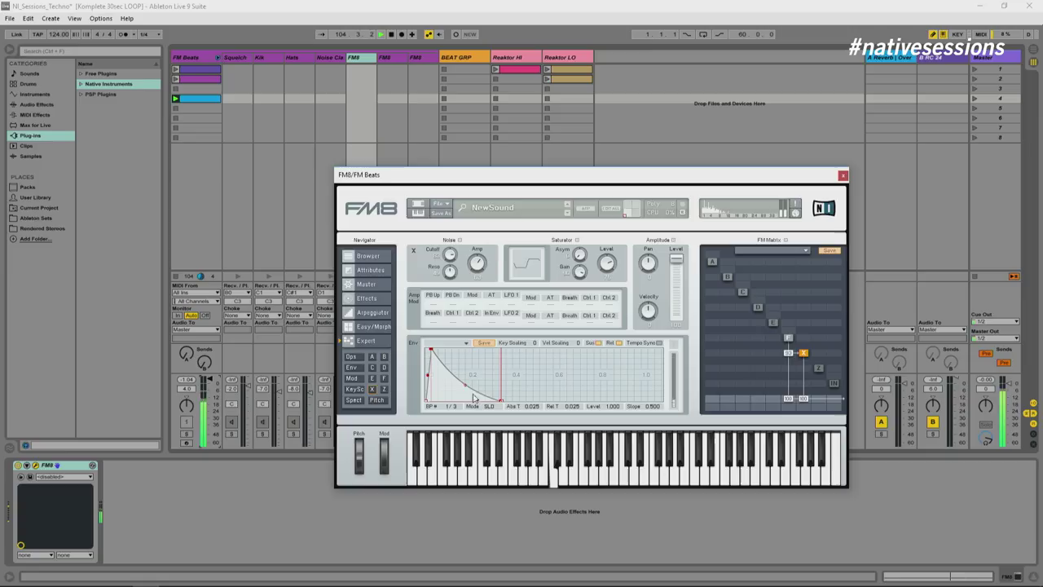
{"action": "left_click_drag", "start_coordinate": [499, 402], "coordinate": [480, 407]}
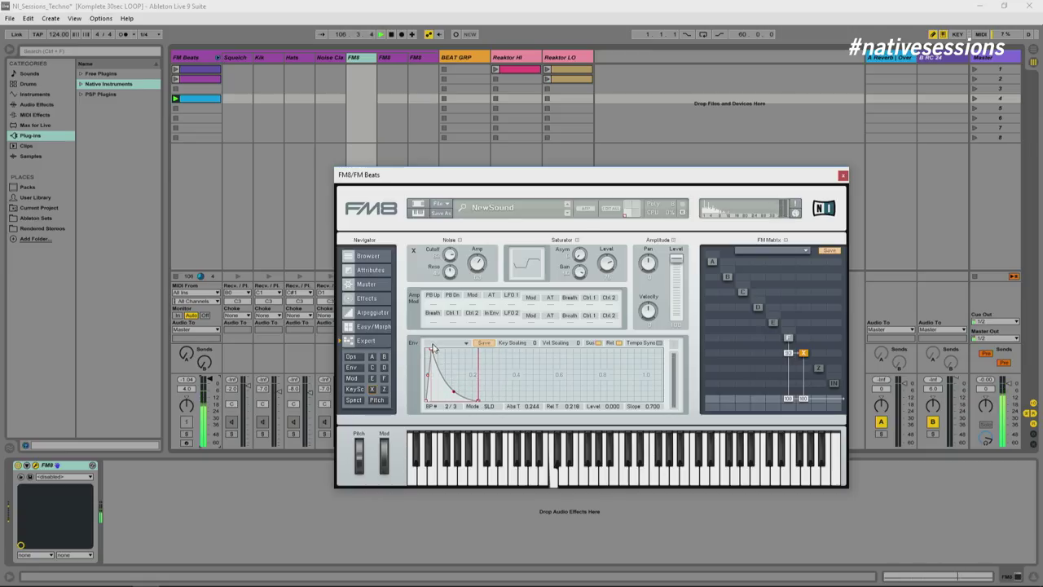
Try a slower attack and longer decay on operator X, and settle on an immediate attack with the decay ending at about 0.211.
{"action": "left_click_drag", "start_coordinate": [432, 349], "coordinate": [458, 349]}
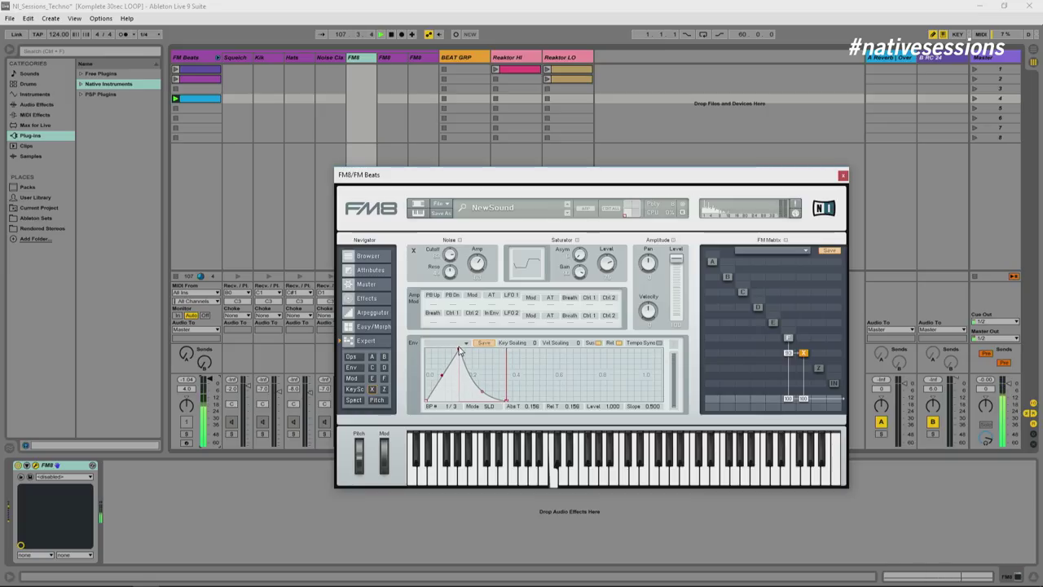
{"action": "left_click_drag", "start_coordinate": [507, 402], "coordinate": [537, 403]}
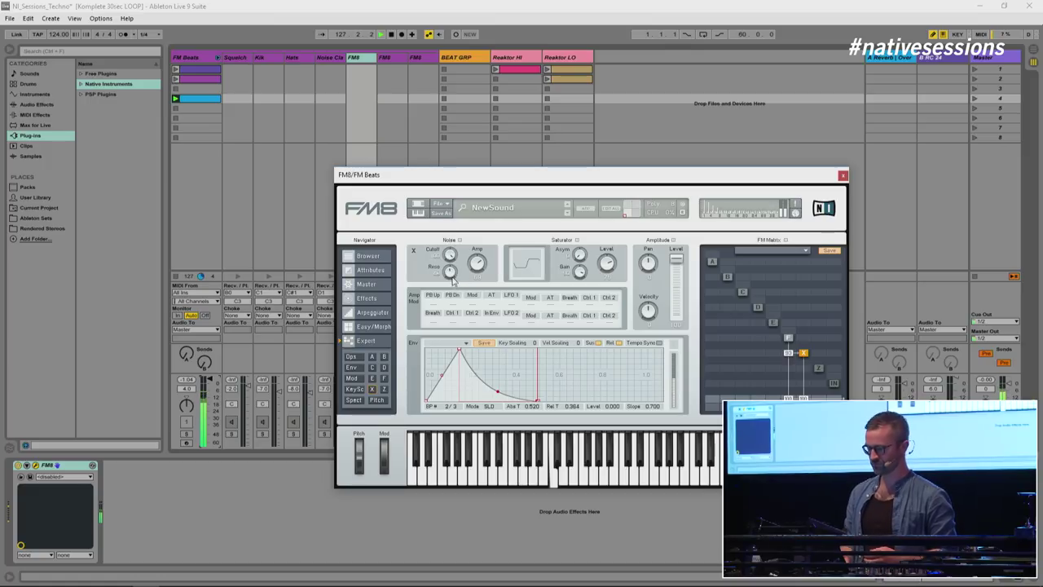
{"action": "left_click_drag", "start_coordinate": [460, 352], "coordinate": [471, 407]}
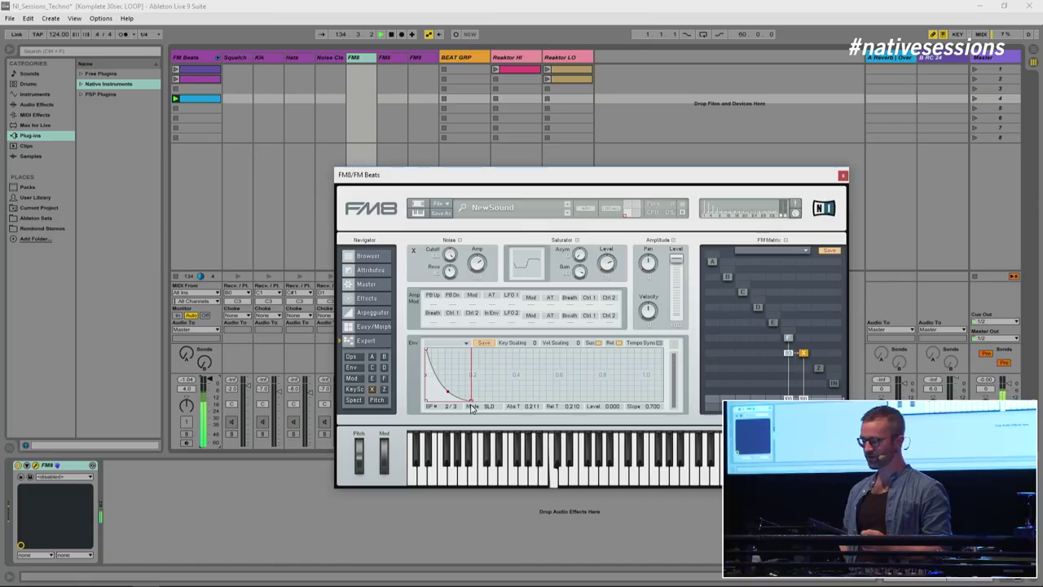
Add feedback of 12 to operator F, set its envelope's attack to about 0.038, and close the instrument window.
{"action": "left_click", "coordinate": [787, 333]}
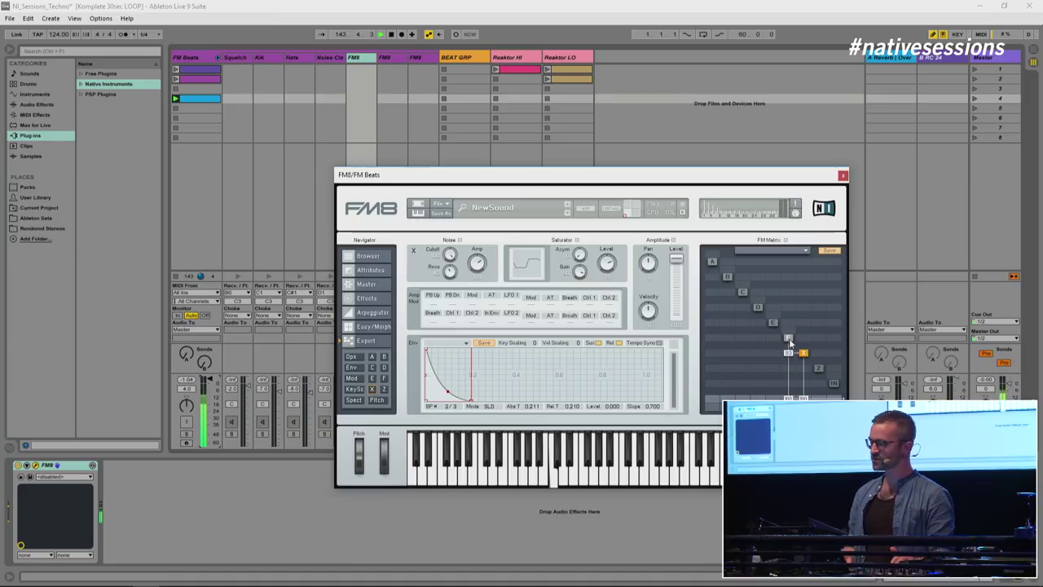
{"action": "left_click", "coordinate": [788, 338]}
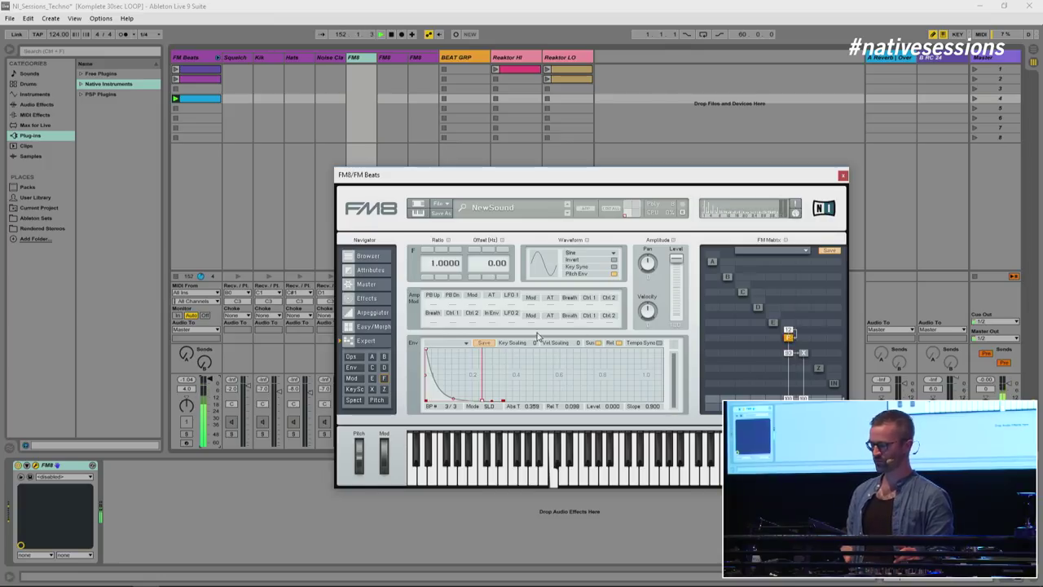
{"action": "left_click_drag", "start_coordinate": [426, 352], "coordinate": [434, 349]}
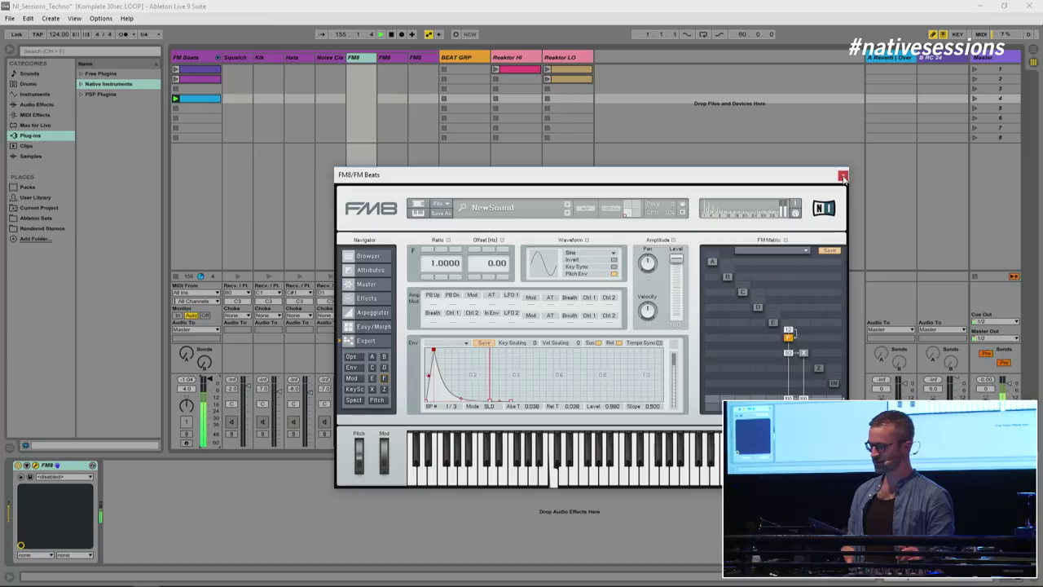
{"action": "left_click", "coordinate": [843, 177]}
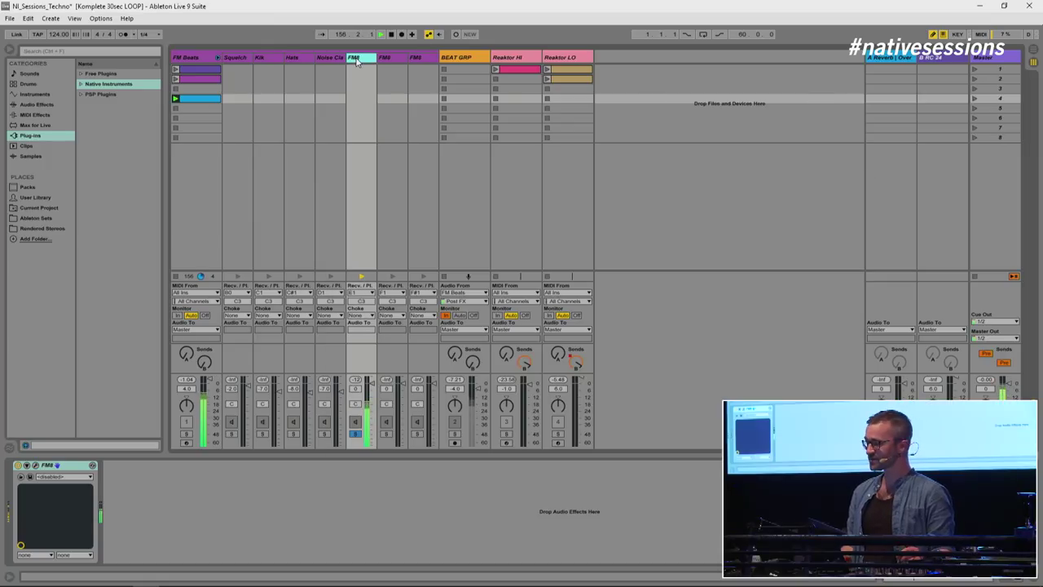
Audition the beat through the soloed BEAT GRP track's effects, set its volume to -2.5 dB, and unsolo it.
{"action": "left_click", "coordinate": [455, 434]}
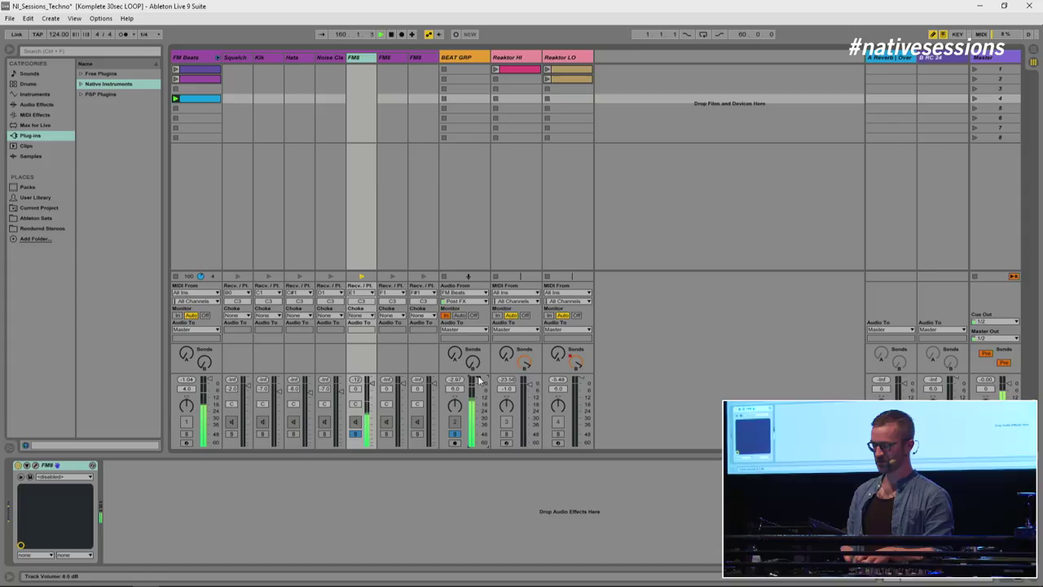
{"action": "left_click", "coordinate": [464, 98]}
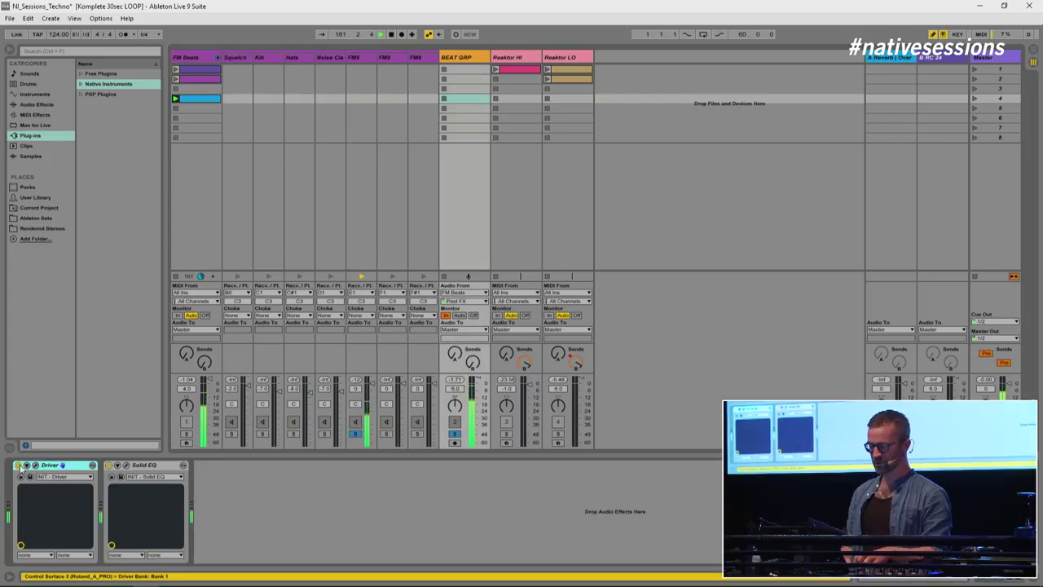
{"action": "left_click", "coordinate": [455, 432]}
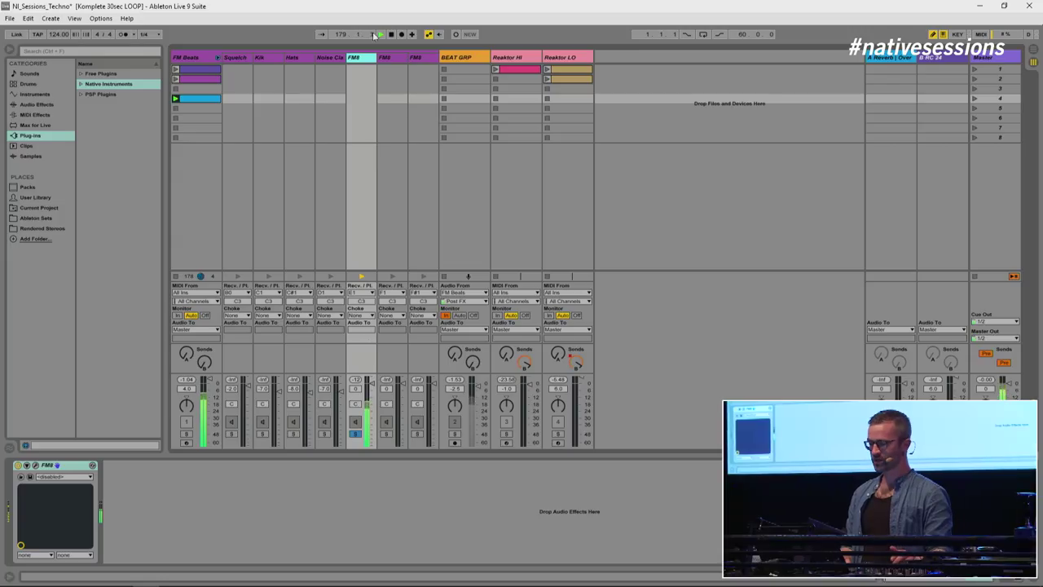
Draw sixteenth F1 notes across the whole bar of the FM Beats clip and cut the second beat's E1 note to a sixteenth.
{"action": "left_click", "coordinate": [387, 57]}
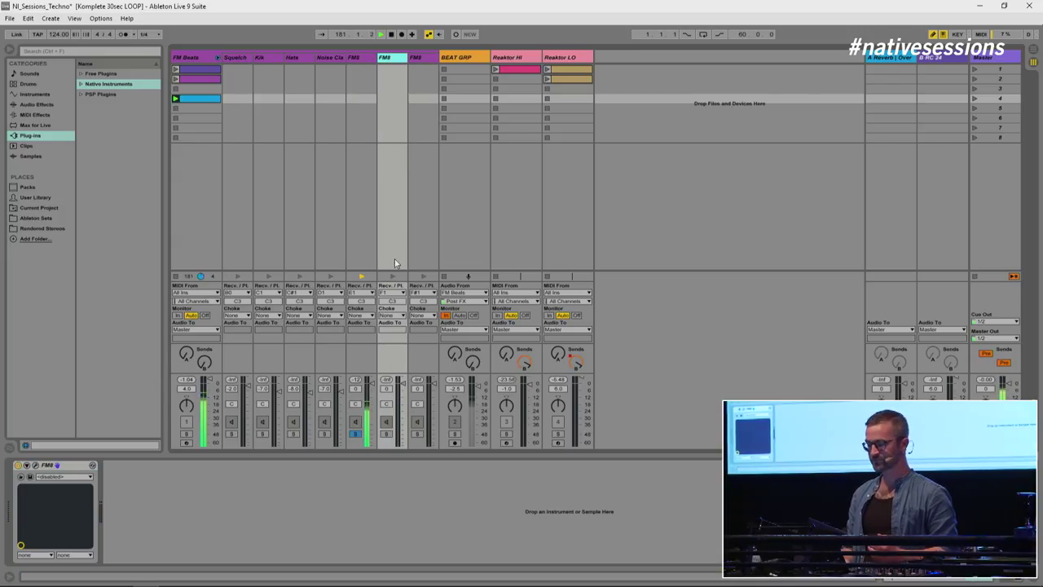
{"action": "double_click", "coordinate": [203, 100]}
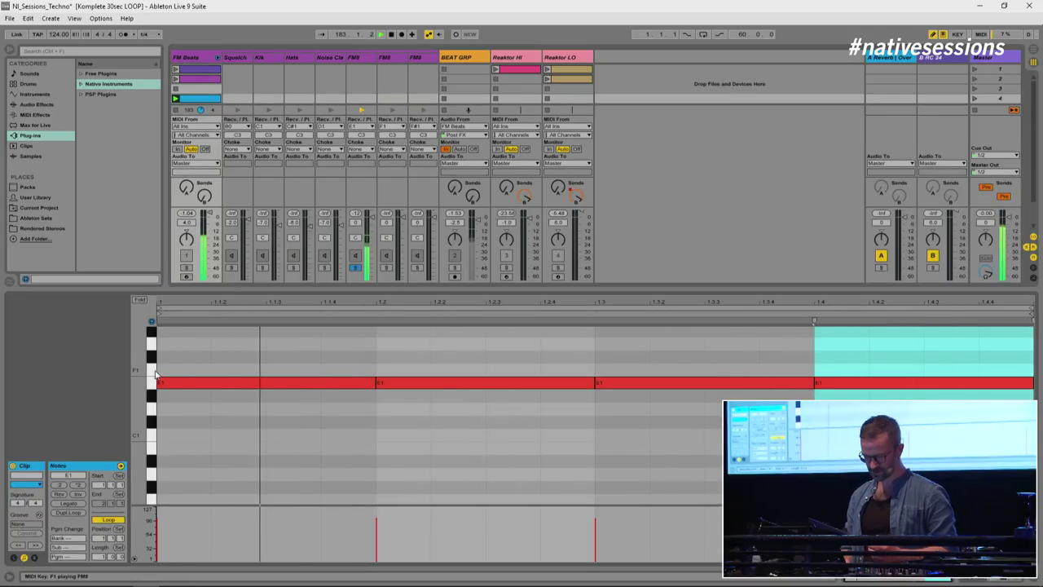
{"action": "left_click", "coordinate": [184, 369]}
{"action": "left_click_drag", "start_coordinate": [185, 369], "coordinate": [1002, 369]}
{"action": "left_click", "coordinate": [401, 382]}
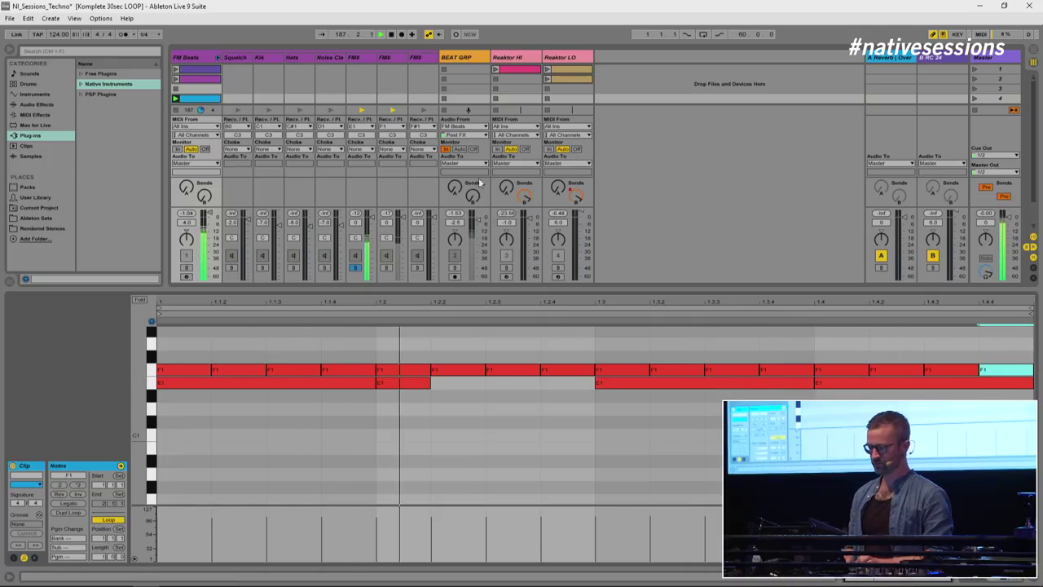
Solo the F1 chain and open its FM8 instrument with operator X also sent to the output.
{"action": "left_click", "coordinate": [389, 57]}
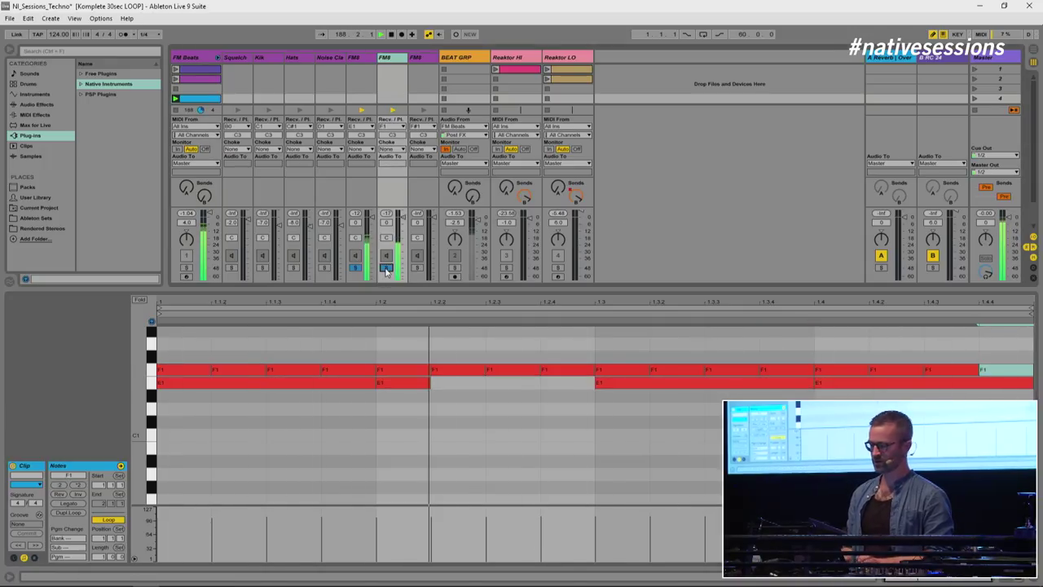
{"action": "double_click", "coordinate": [391, 57]}
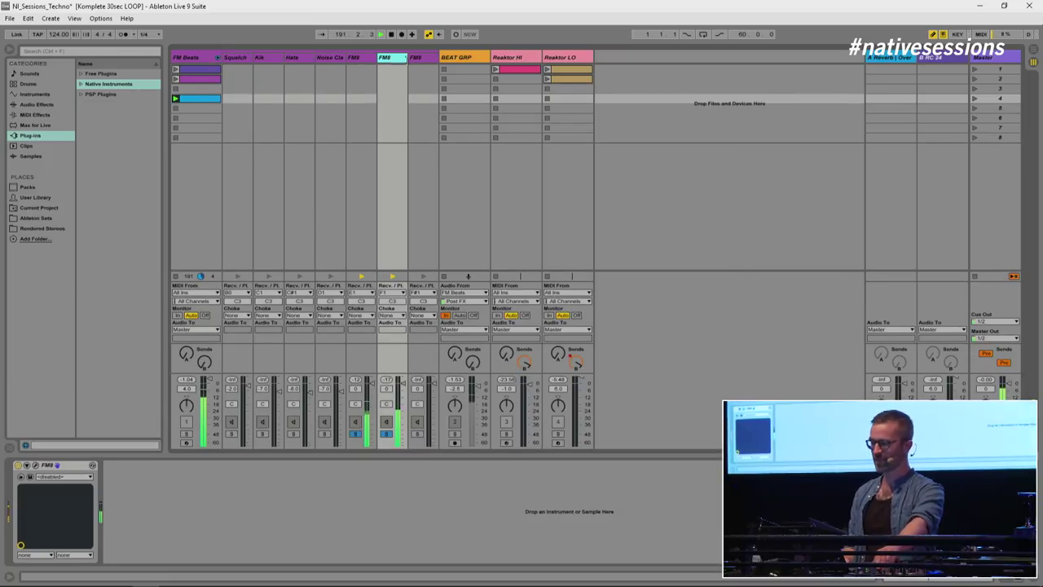
{"action": "left_click", "coordinate": [30, 476]}
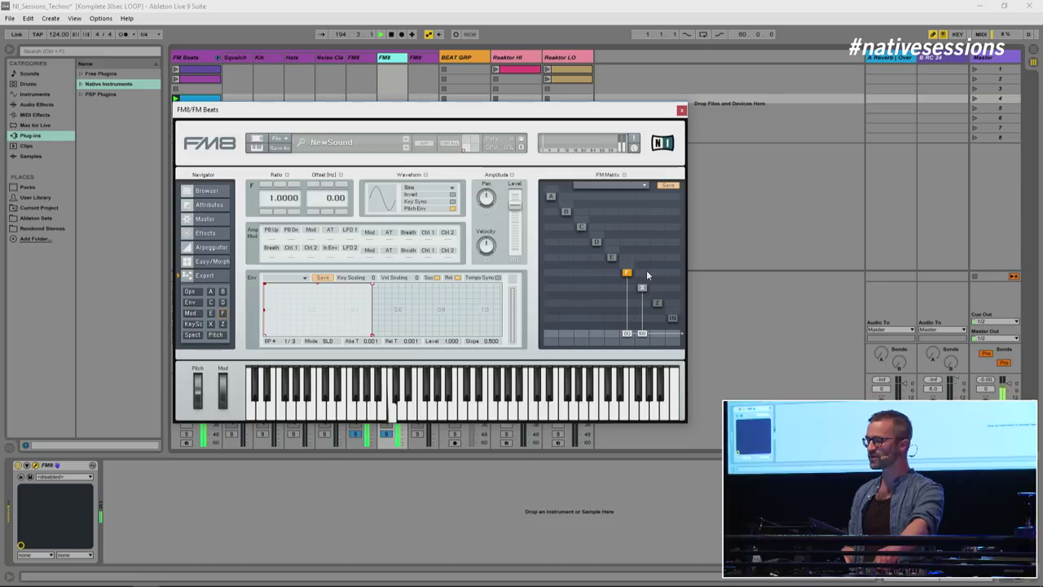
Shape operator X's envelope in the F1 chain's FM8 into a steep decay to zero level, with an attack of about 0.018.
{"action": "left_click", "coordinate": [642, 288]}
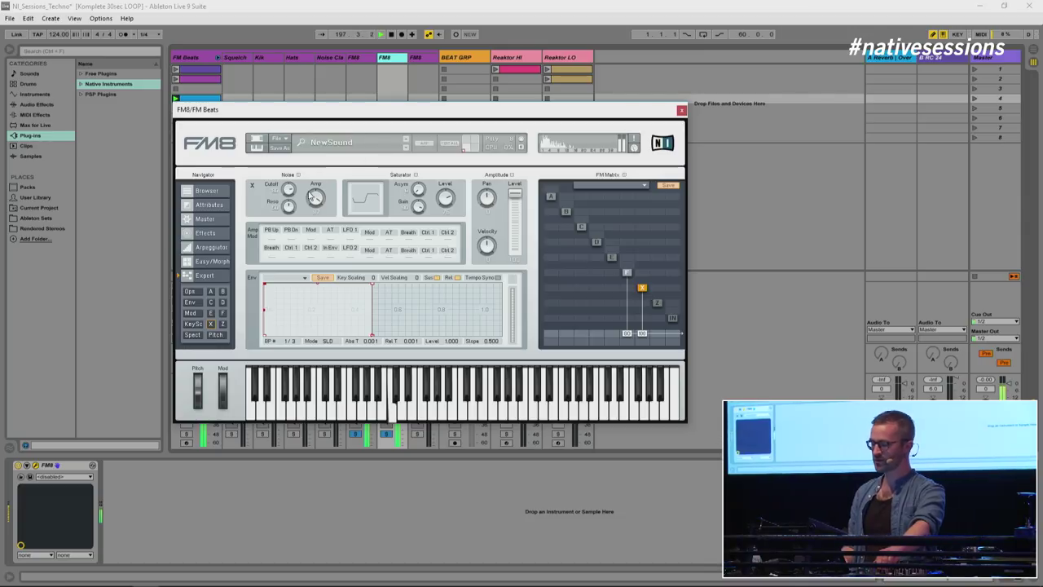
{"action": "left_click", "coordinate": [376, 280]}
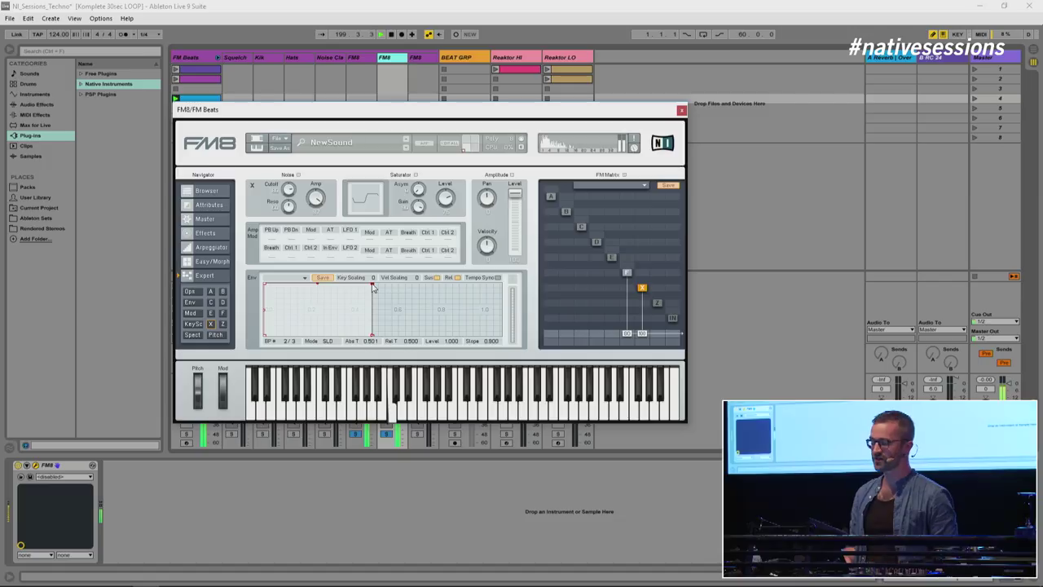
{"action": "left_click_drag", "start_coordinate": [374, 288], "coordinate": [310, 347]}
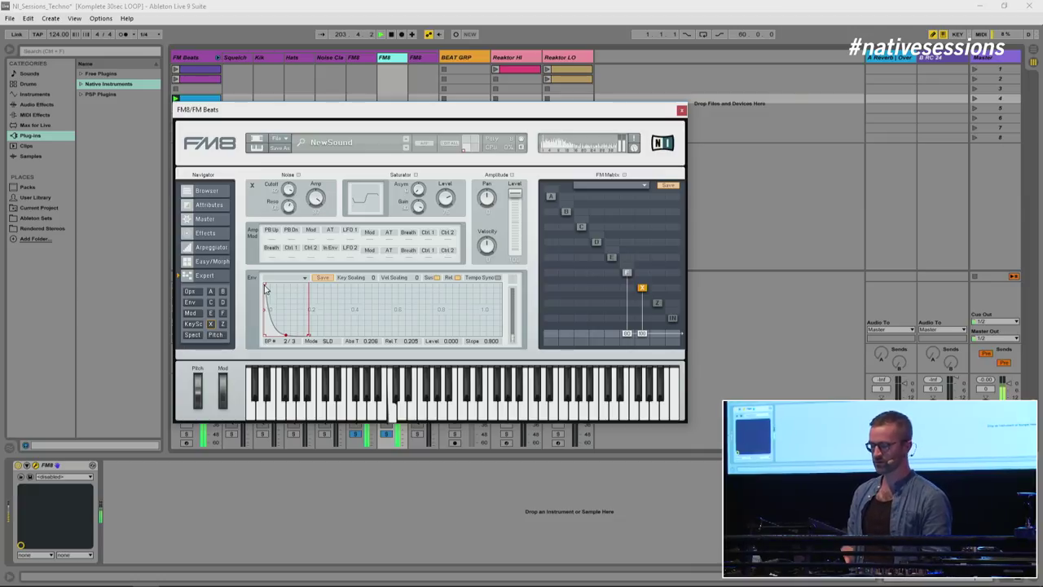
{"action": "mouse_move", "coordinate": [265, 287]}
{"action": "left_mouse_down"}
{"action": "mouse_move", "coordinate": [284, 286]}
{"action": "mouse_move", "coordinate": [268, 287]}
{"action": "left_mouse_up"}
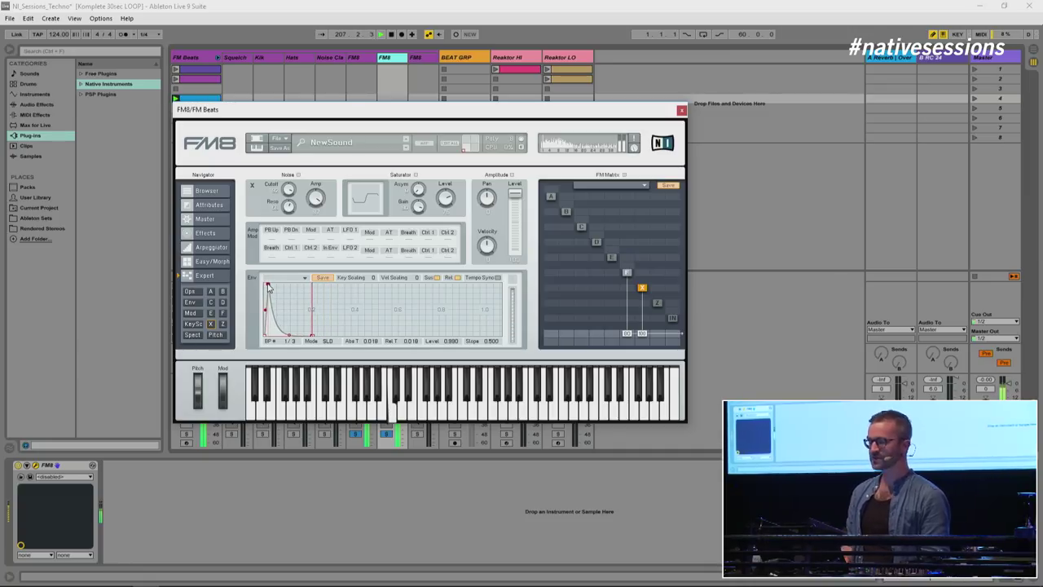
Fine-tune the amplitude envelope of the F1 chain's FM8 in Easy/Morph, close the instrument, and unsolo the chain.
{"action": "left_click", "coordinate": [206, 261]}
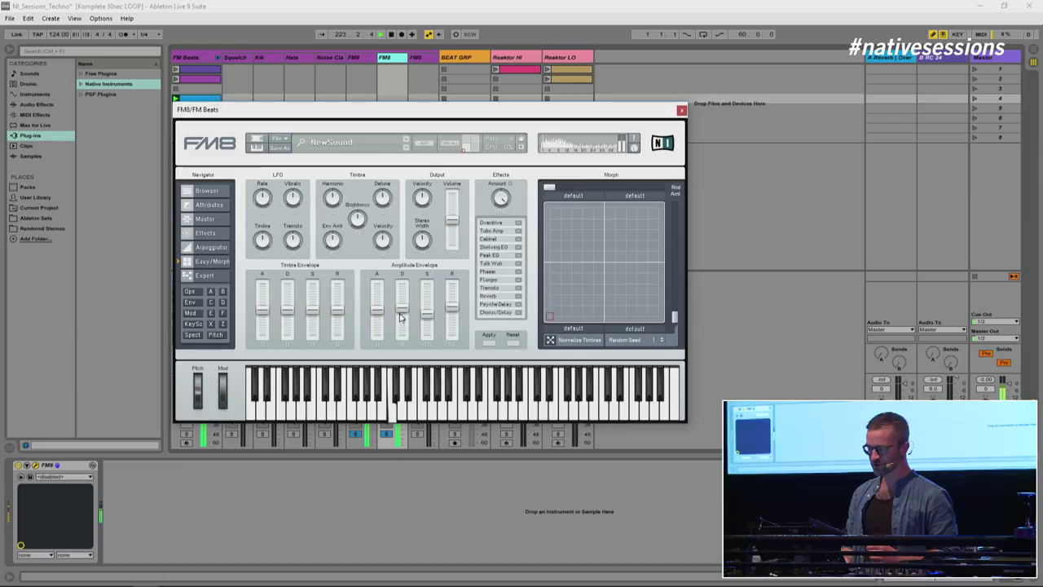
{"action": "left_click_drag", "start_coordinate": [423, 318], "coordinate": [449, 317]}
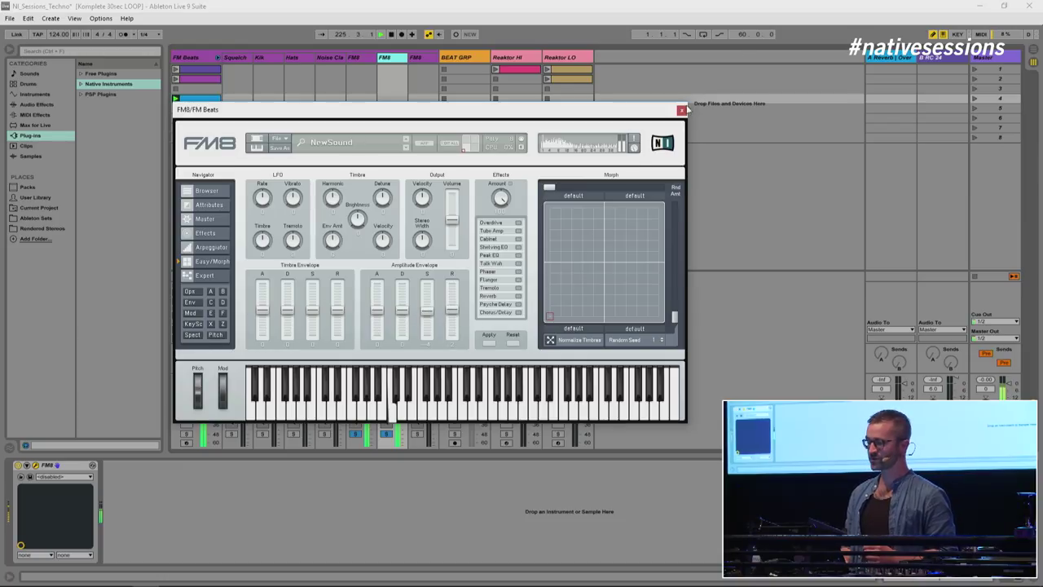
{"action": "left_click", "coordinate": [682, 110]}
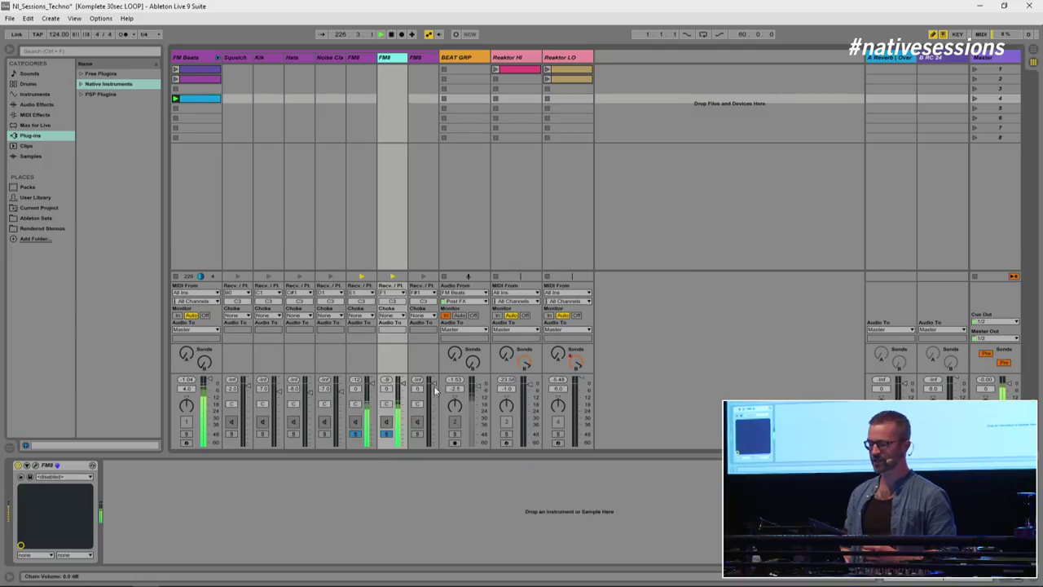
{"action": "left_click", "coordinate": [387, 435]}
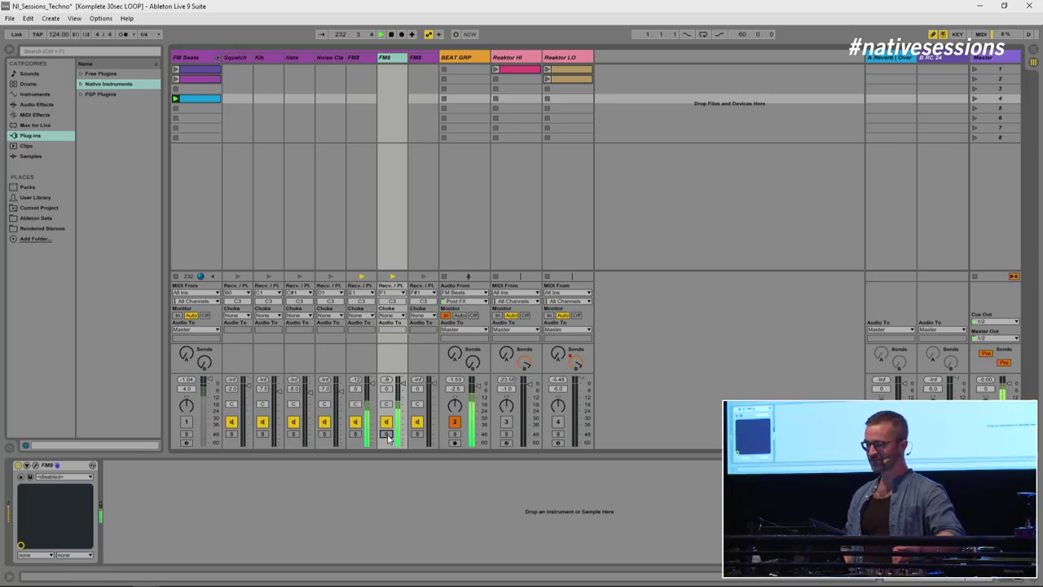